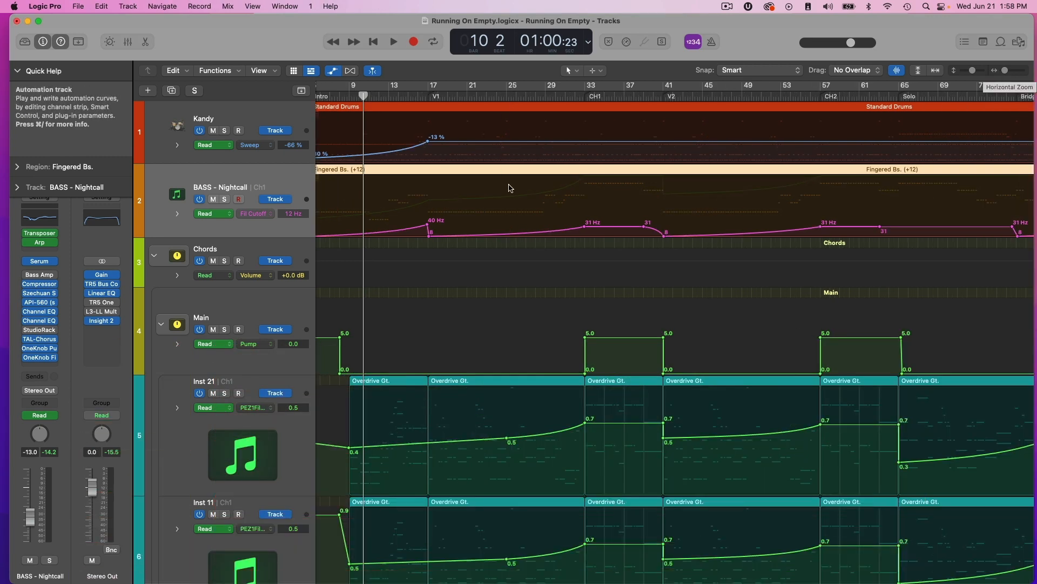
{"action": "key", "text": "super+Right"}
{"action": "scroll", "coordinate": [520, 195], "scroll_direction": "right", "scroll_amount": 1}
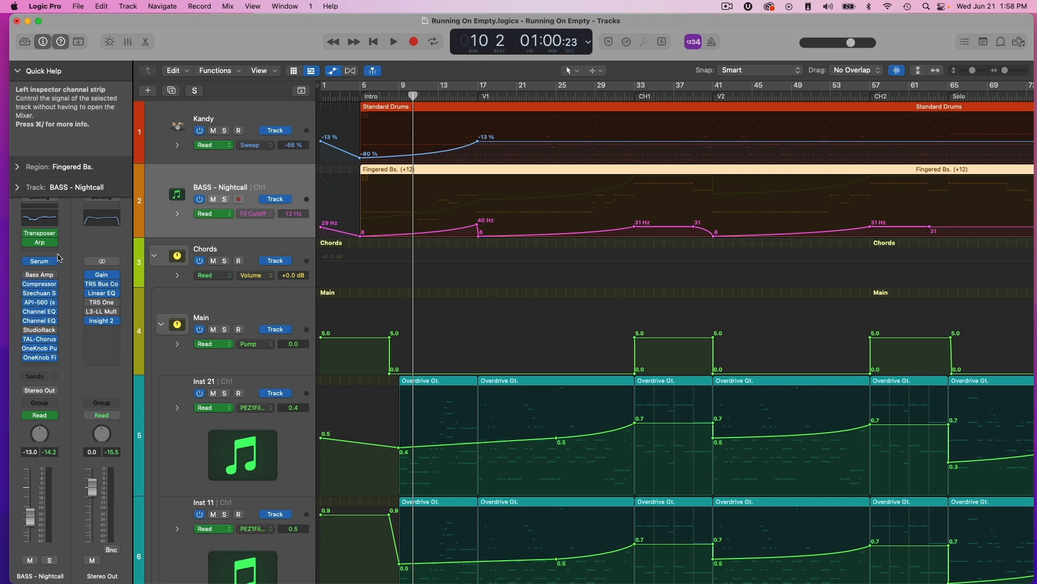
{"action": "left_click", "coordinate": [56, 284]}
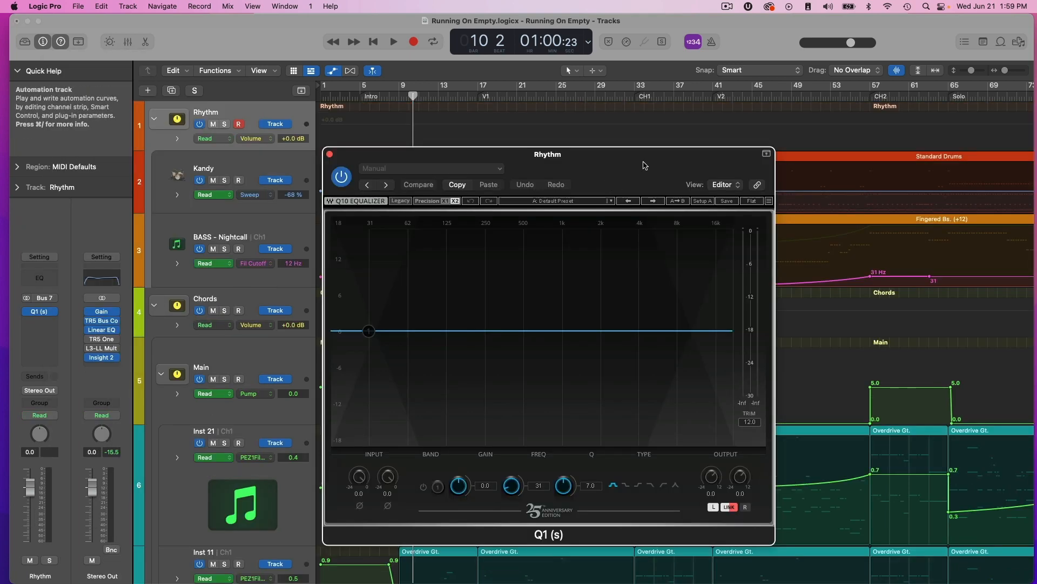
Turn the Q1 equalizer's band 1 on the Rhythm track into a low-pass filter, sweep its cutoff to a higher frequency, and close the plug-in.
{"action": "left_click_drag", "start_coordinate": [644, 164], "coordinate": [759, 115]}
{"action": "mouse_move", "coordinate": [521, 265]}
{"action": "left_mouse_down"}
{"action": "mouse_move", "coordinate": [729, 260]}
{"action": "mouse_move", "coordinate": [501, 271]}
{"action": "left_mouse_up"}
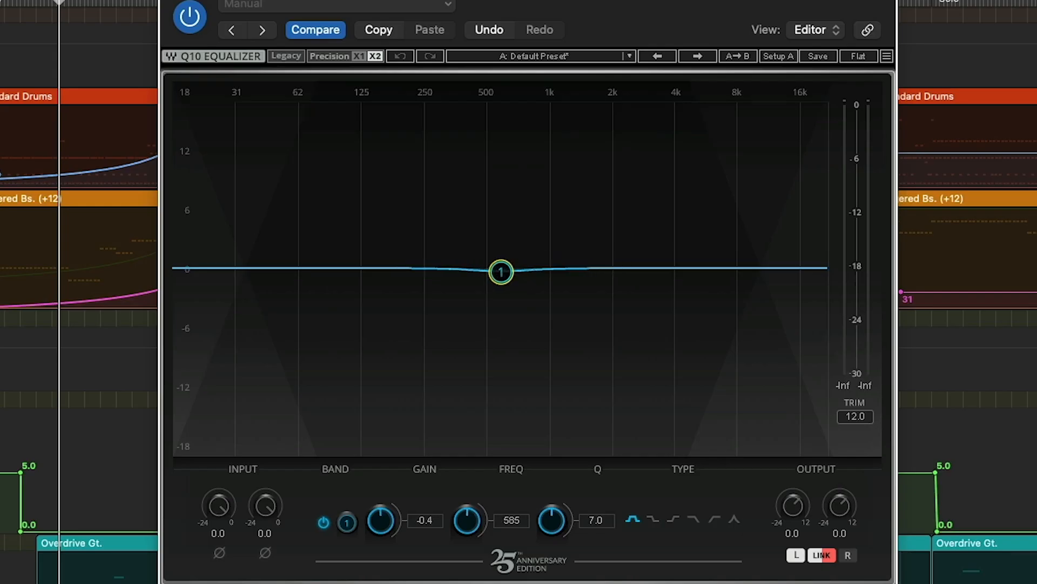
{"action": "left_click", "coordinate": [714, 519]}
{"action": "left_click", "coordinate": [694, 519]}
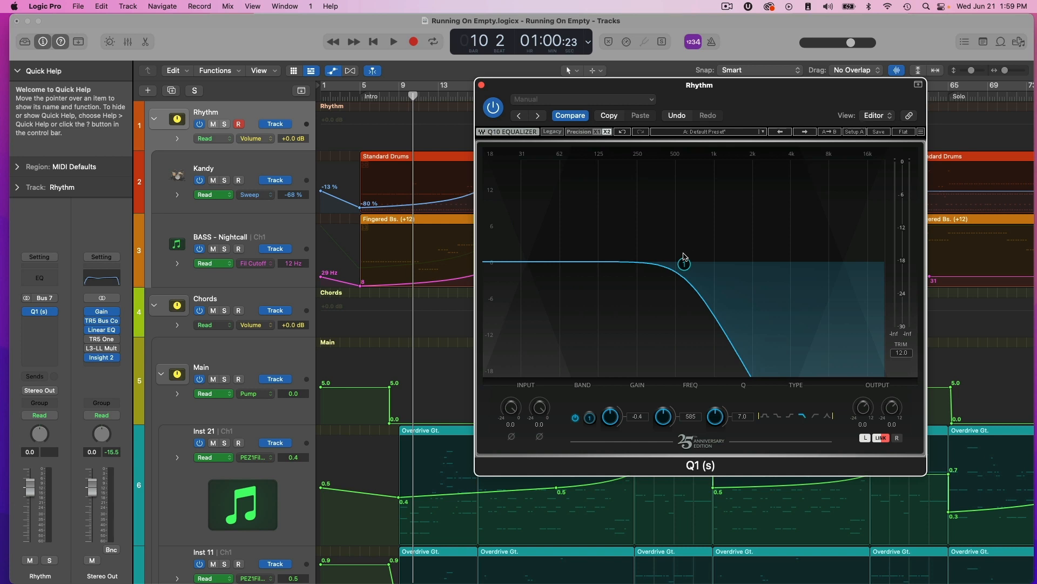
{"action": "left_click_drag", "start_coordinate": [684, 263], "coordinate": [807, 264]}
{"action": "left_click", "coordinate": [481, 84]}
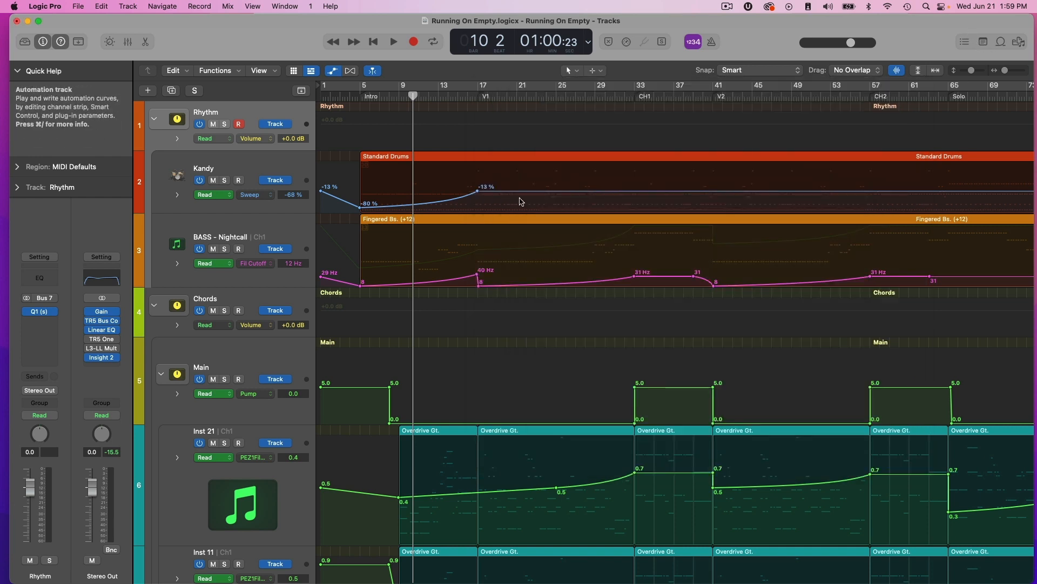
Place the bass OneKnob Filter window beside the intro and examine the automation curves on the drum, bass and chord tracks.
{"action": "left_click", "coordinate": [252, 173]}
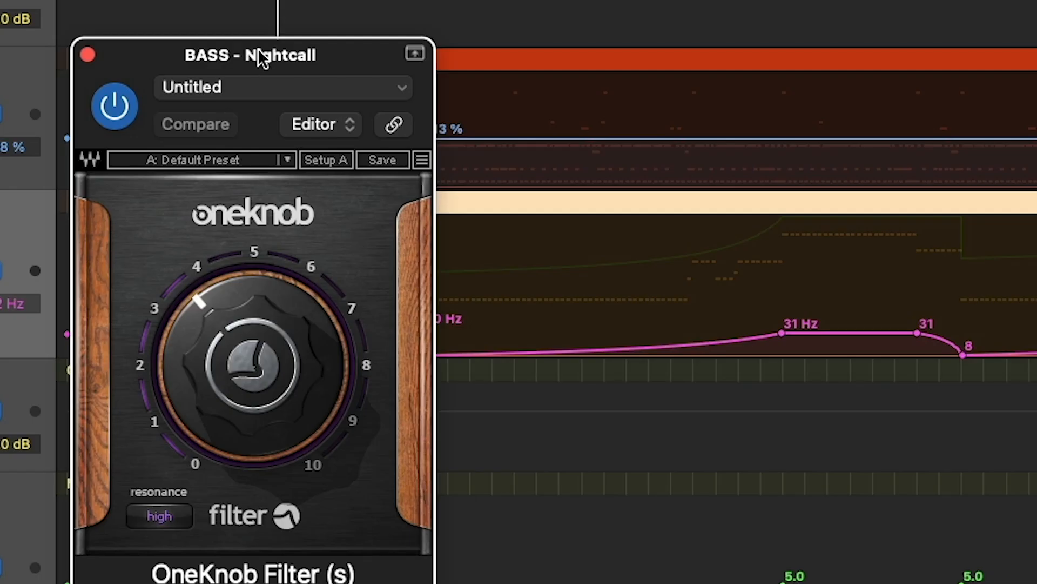
{"action": "left_click_drag", "start_coordinate": [472, 179], "coordinate": [644, 157]}
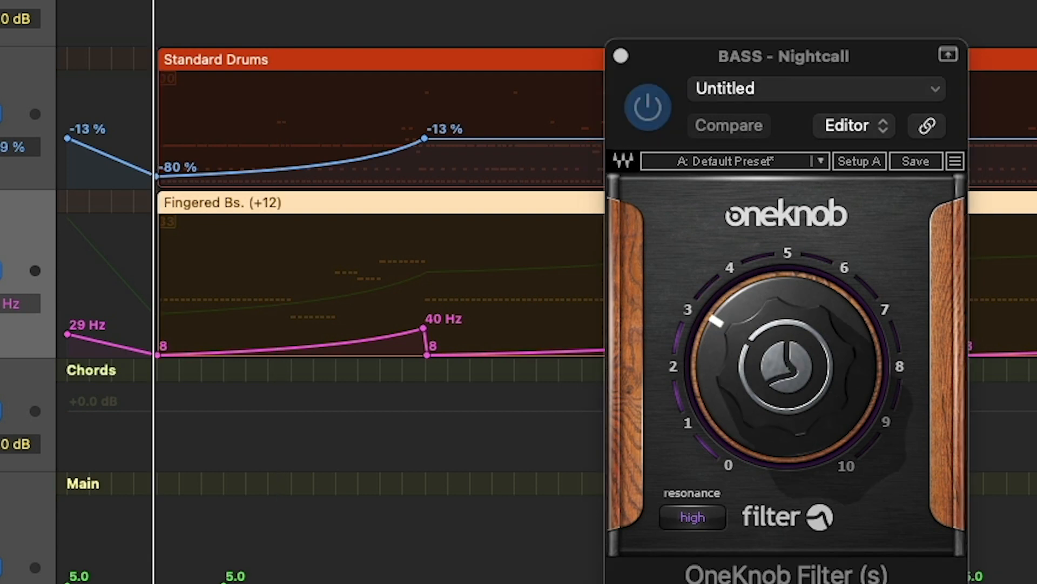
{"action": "scroll", "coordinate": [290, 351], "scroll_direction": "down", "scroll_amount": 10}
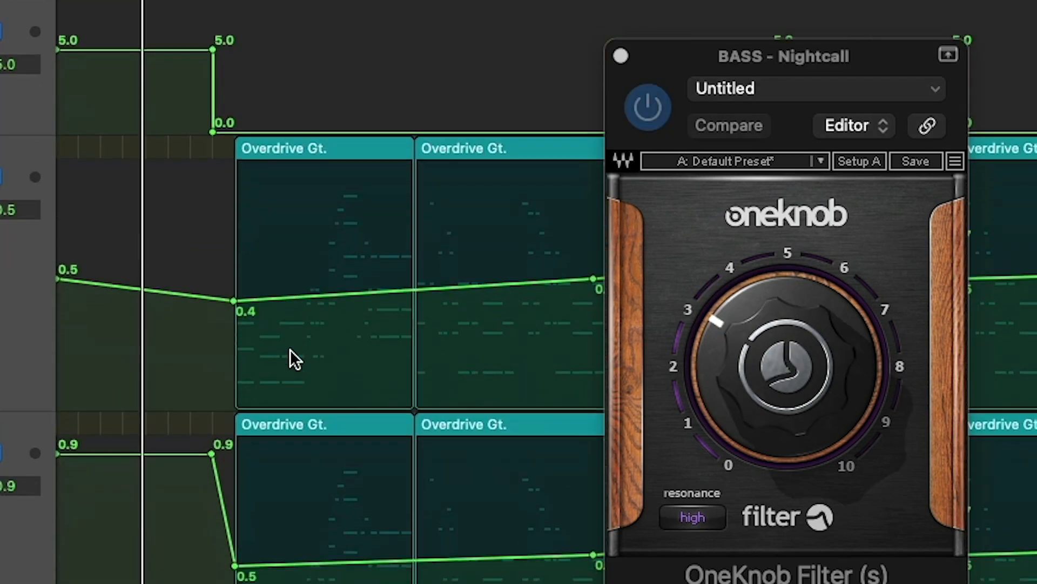
{"action": "scroll", "coordinate": [295, 395], "scroll_direction": "up", "scroll_amount": 10}
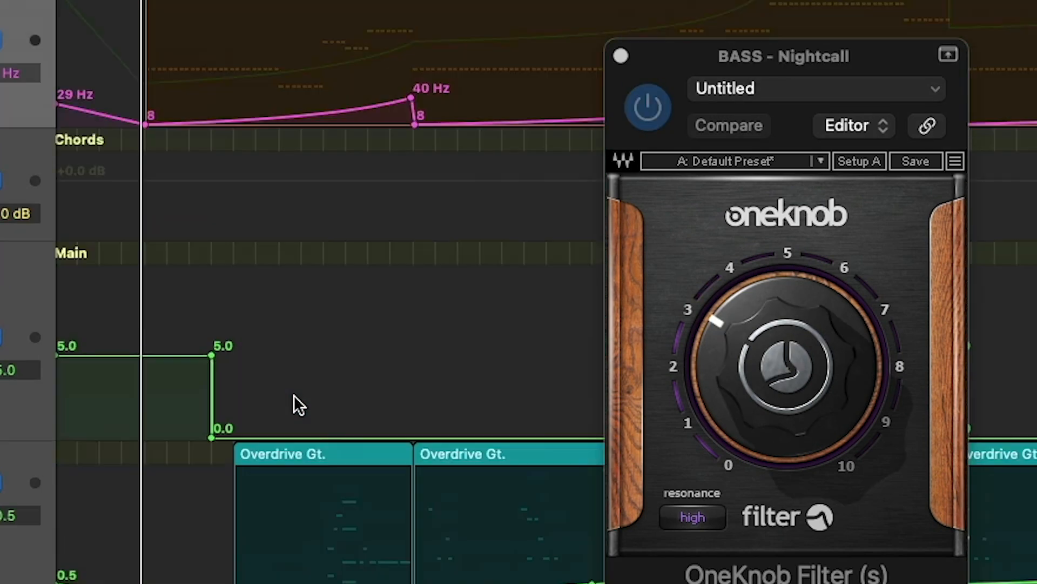
{"action": "scroll", "coordinate": [254, 246], "scroll_direction": "down", "scroll_amount": 1}
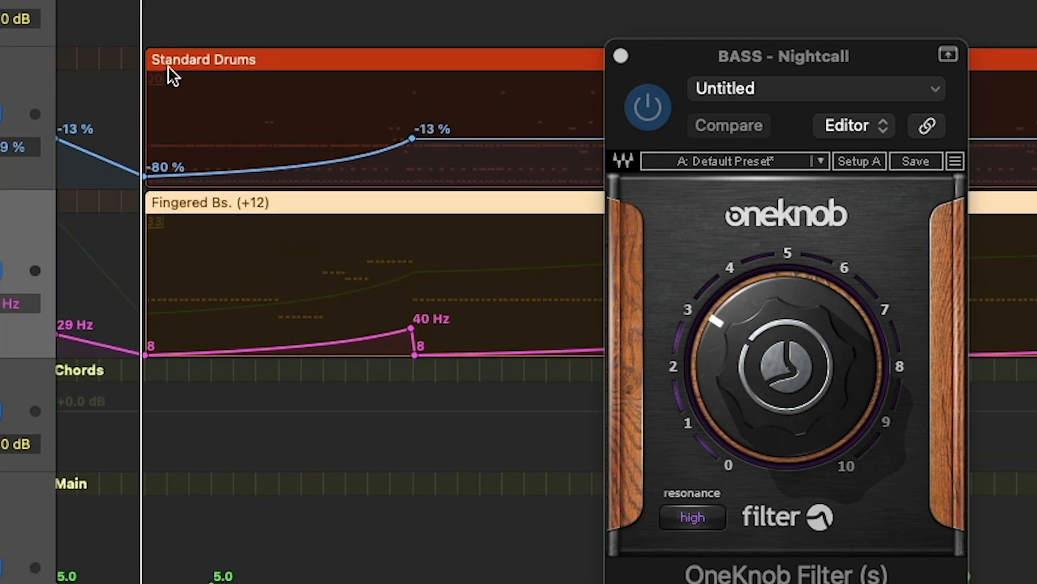
Inspect the BM-KANDY instrument on the Kandy drum track, including its Sweep control, and close it.
{"action": "key", "text": "Up"}
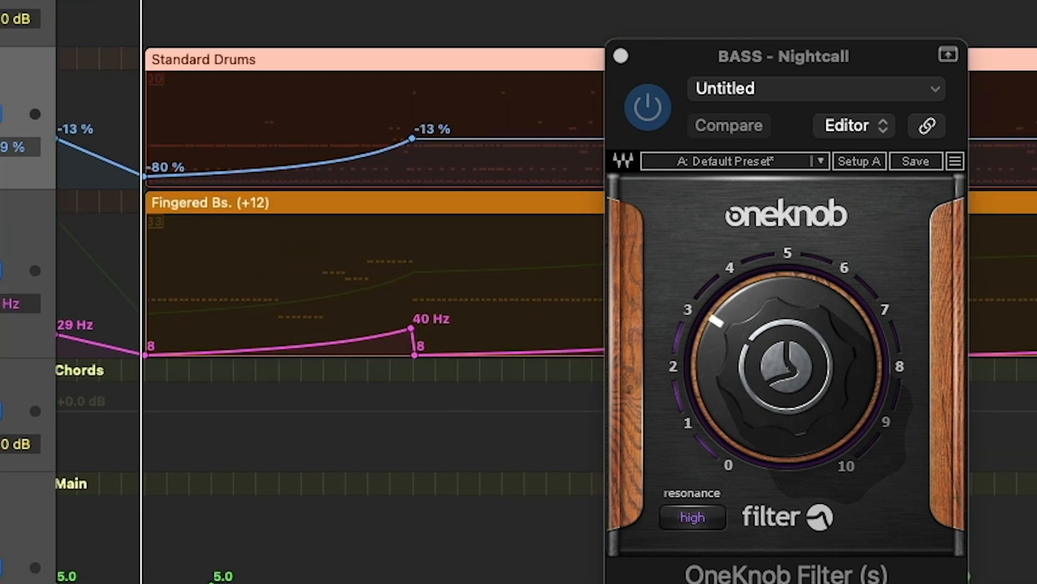
{"action": "left_click", "coordinate": [41, 310]}
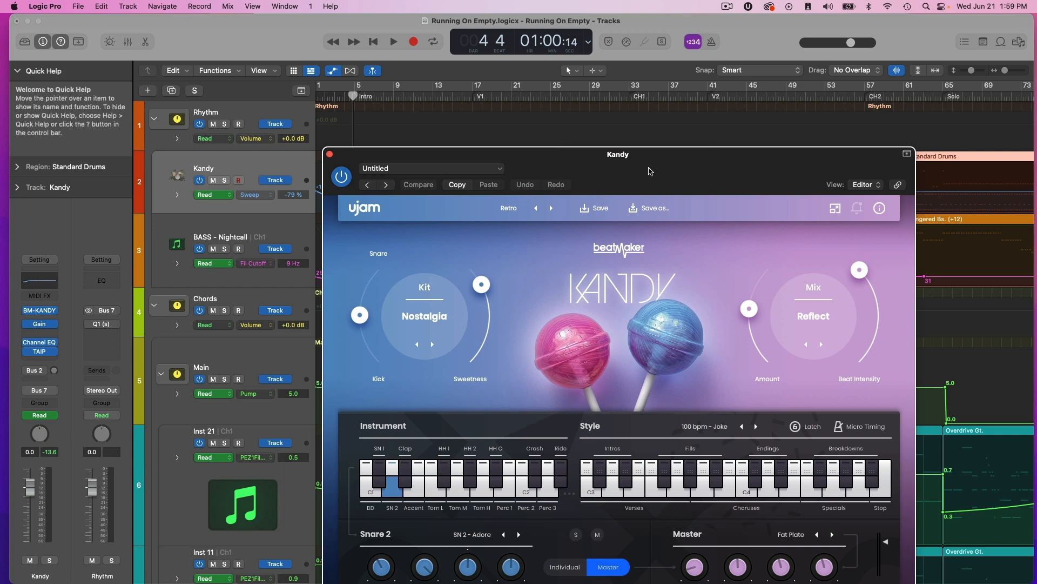
{"action": "left_click_drag", "start_coordinate": [649, 164], "coordinate": [702, 68]}
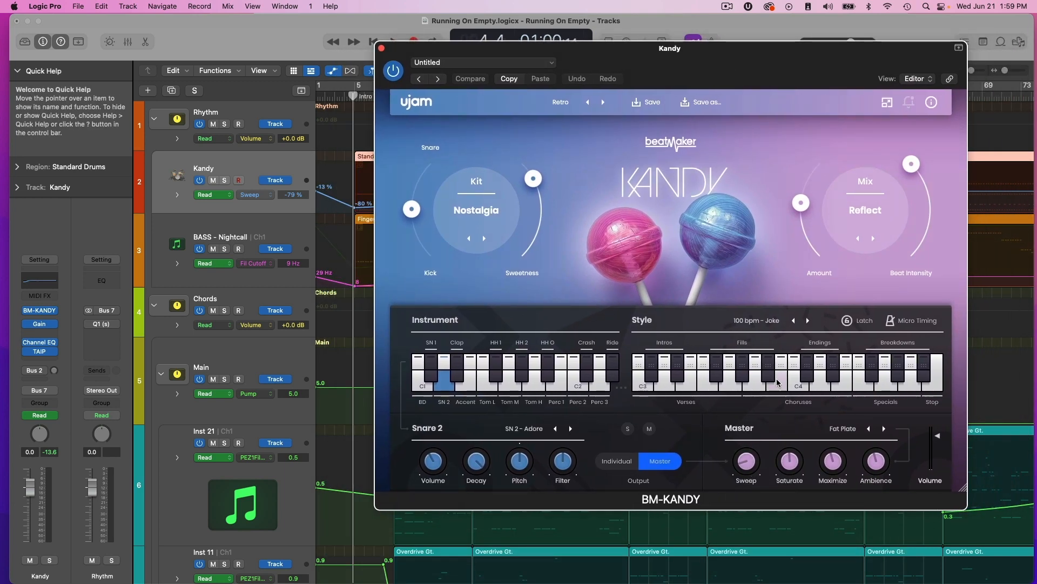
{"action": "left_click", "coordinate": [381, 48]}
Play the song from the intro into Verse 1 while watching the bass OneKnob Filter follow its automation.
{"action": "left_click_drag", "start_coordinate": [645, 159], "coordinate": [659, 136]}
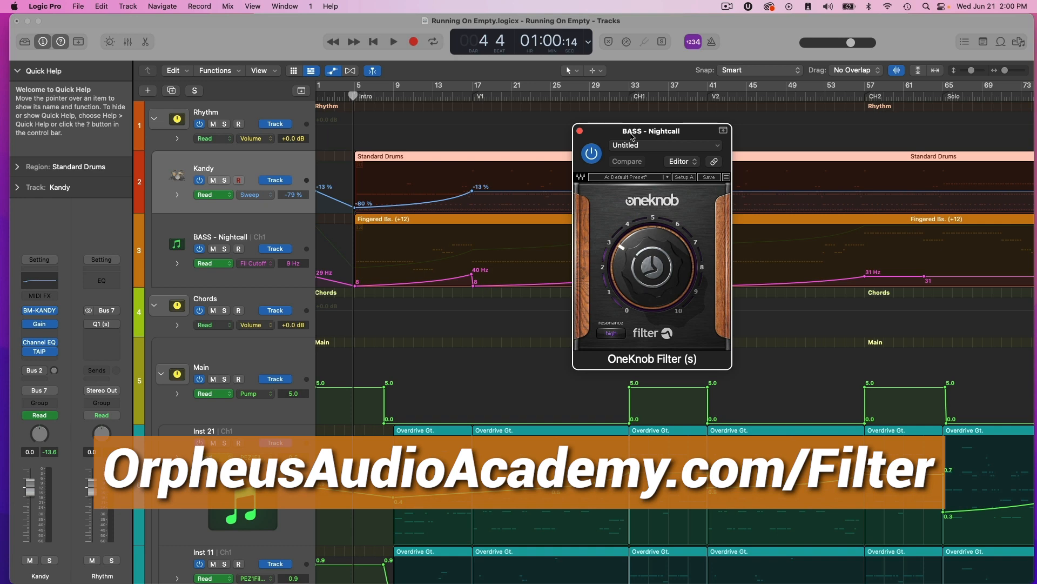
{"action": "key", "text": "space"}
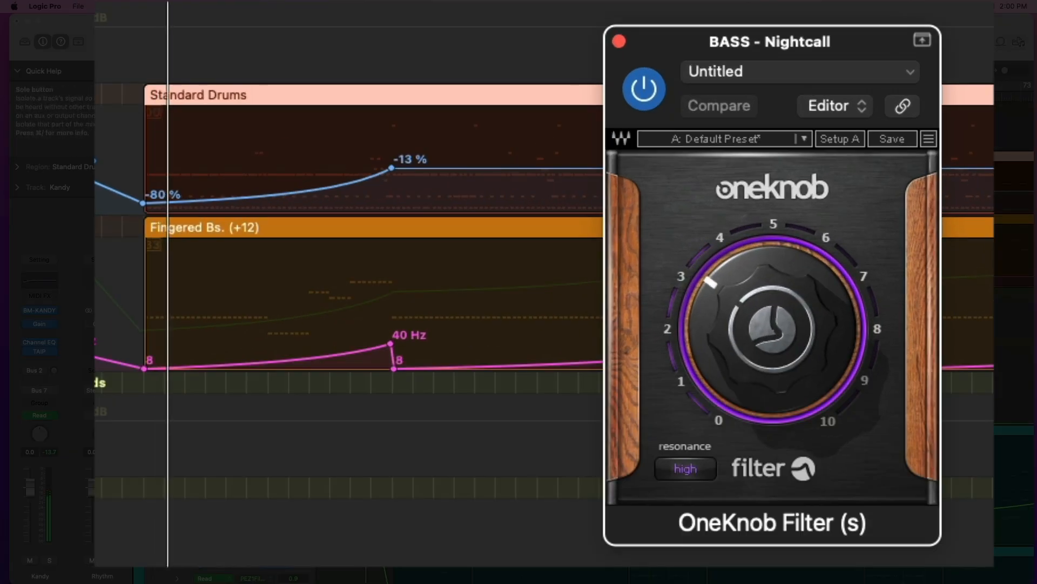
{"action": "left_click", "coordinate": [224, 231]}
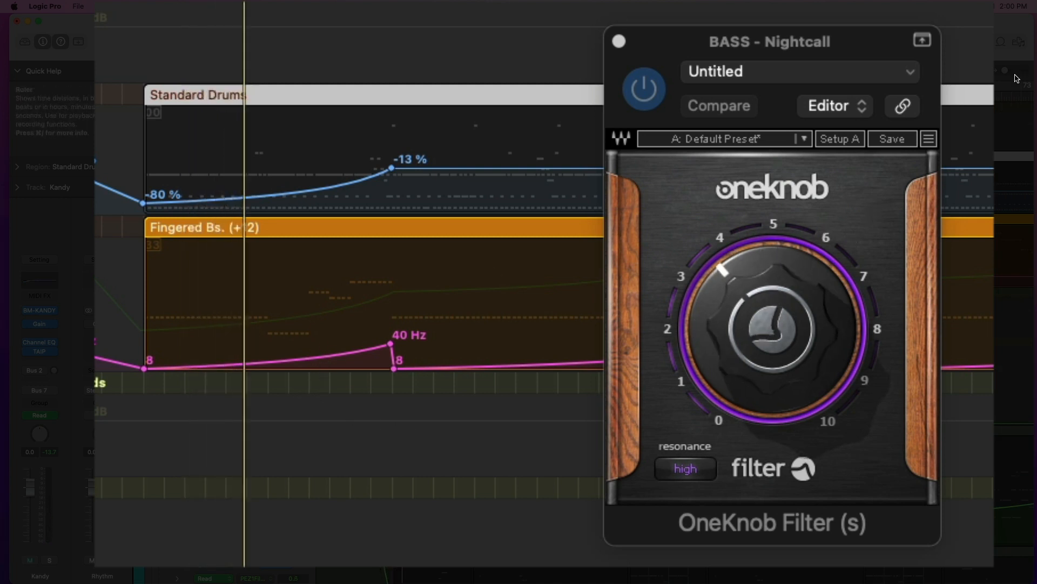
{"action": "left_click_drag", "start_coordinate": [1006, 69], "coordinate": [1008, 69]}
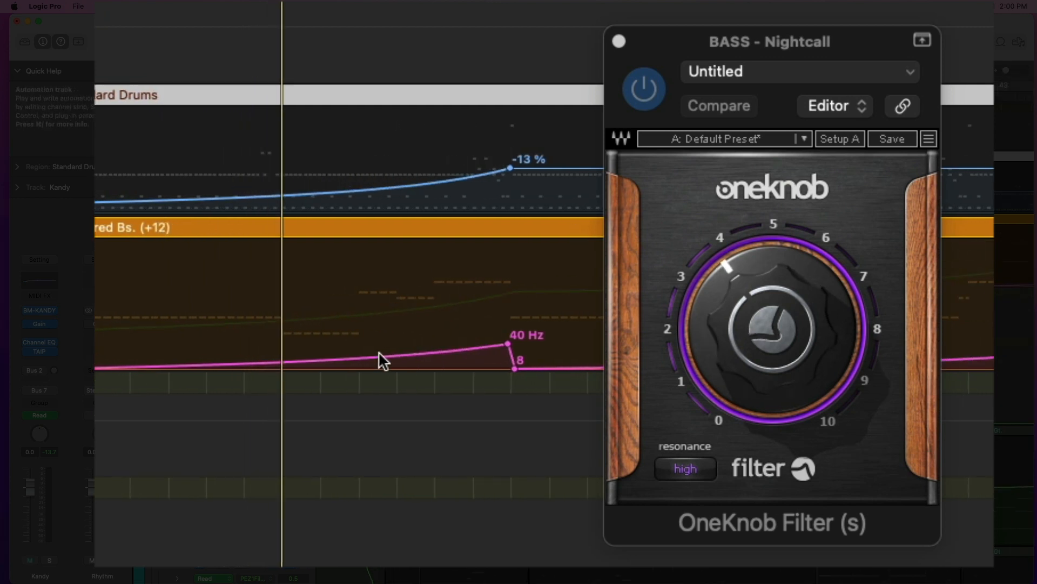
{"action": "scroll", "coordinate": [379, 352], "scroll_direction": "left", "scroll_amount": 3}
{"action": "left_click_drag", "start_coordinate": [759, 42], "coordinate": [994, 156]}
{"action": "left_click", "coordinate": [211, 233]}
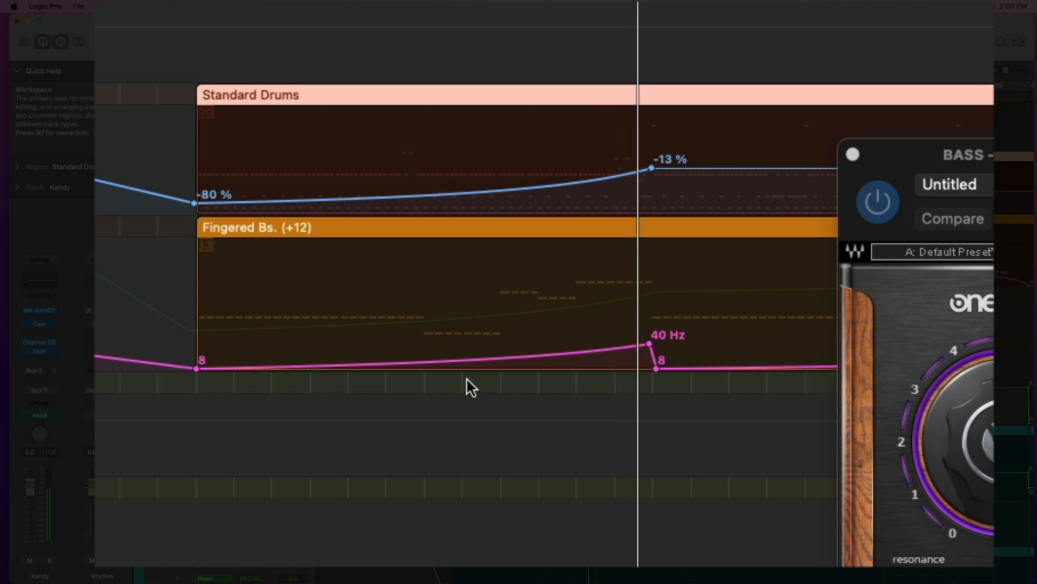
{"action": "key", "text": "space"}
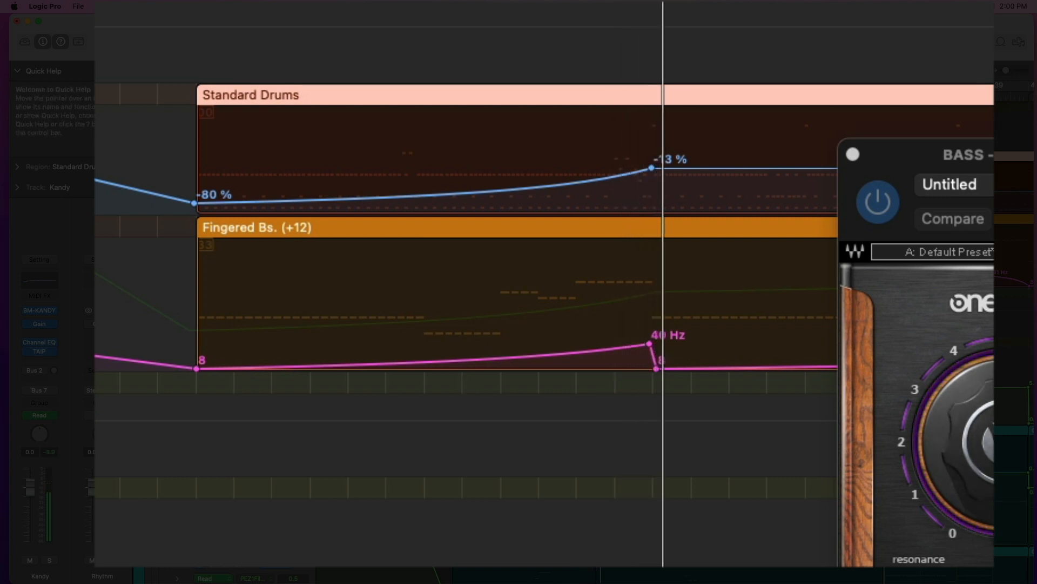
Try sweeping the cutoff of a high-cut filter in the Kandy track's Channel EQ.
{"action": "left_click_drag", "start_coordinate": [991, 155], "coordinate": [971, 164]}
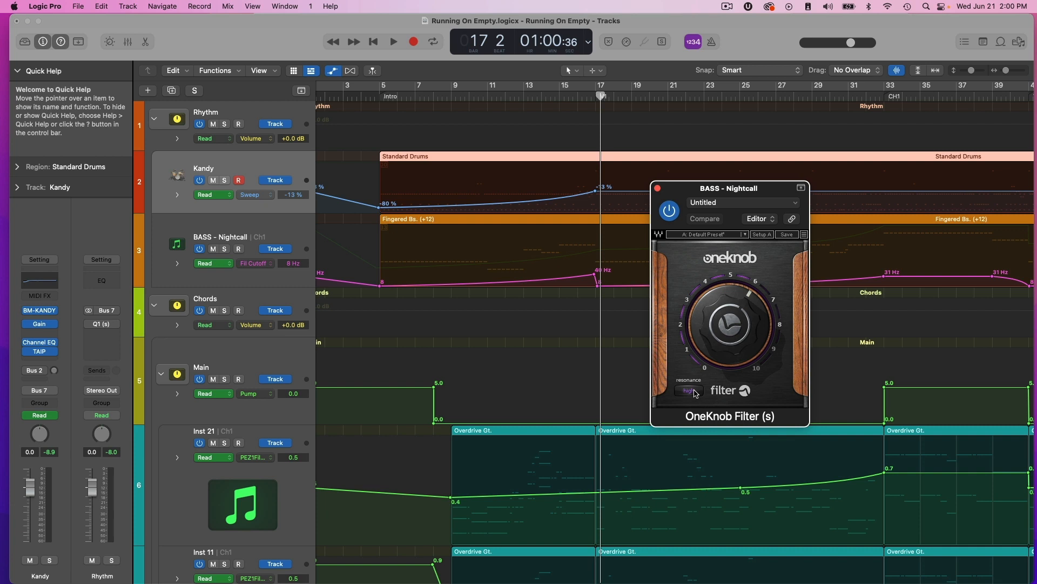
{"action": "mouse_move", "coordinate": [727, 333]}
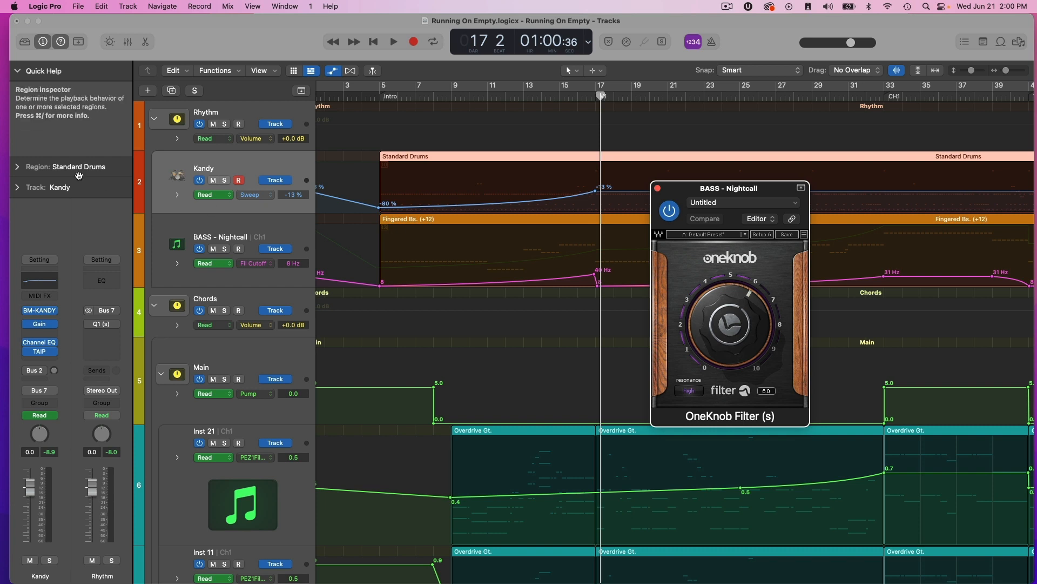
{"action": "left_click", "coordinate": [44, 281]}
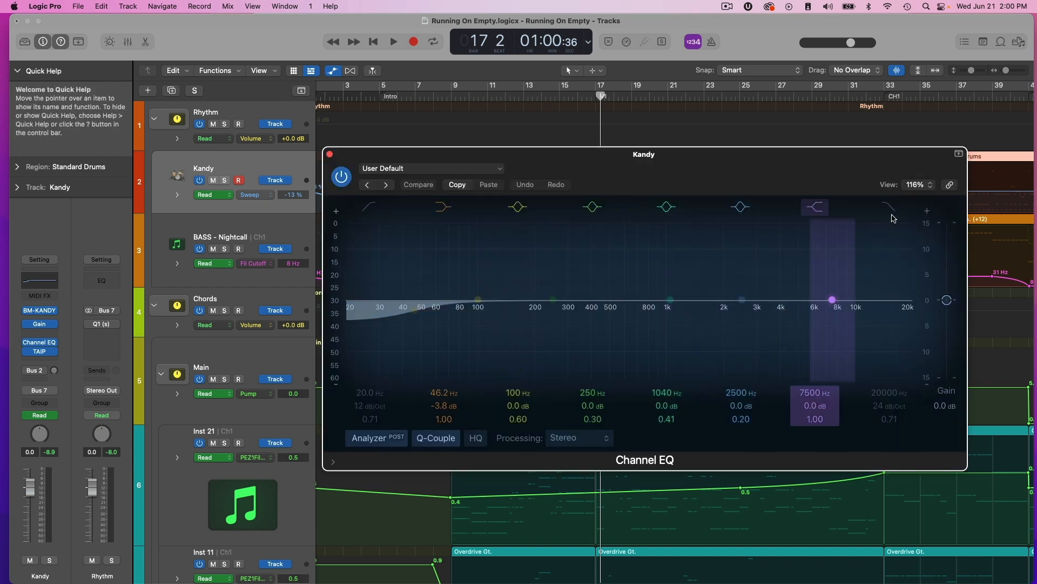
{"action": "left_click_drag", "start_coordinate": [912, 315], "coordinate": [705, 316]}
{"action": "left_click_drag", "start_coordinate": [518, 276], "coordinate": [571, 266]}
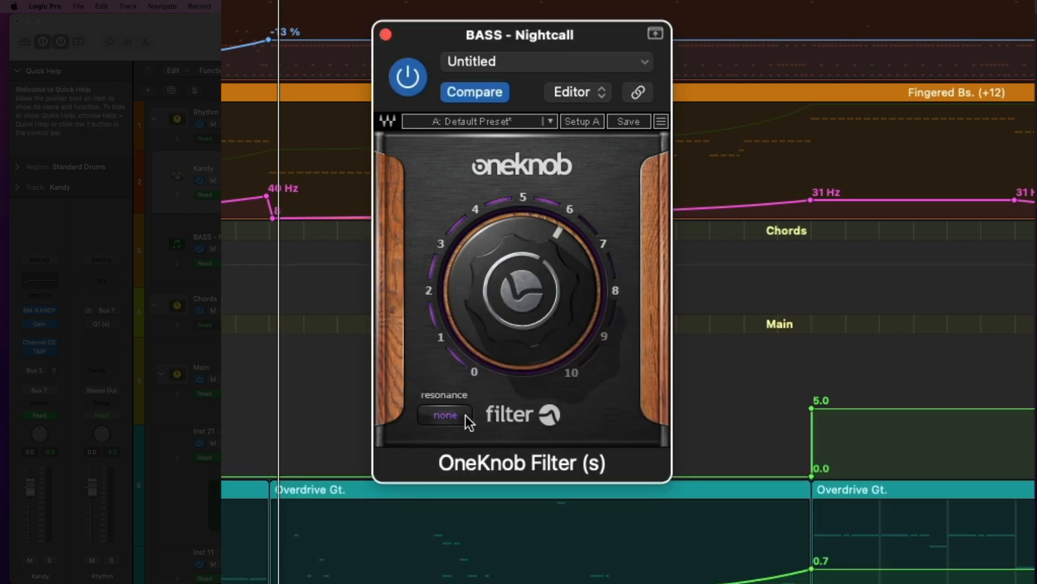
Cycle through the resonance settings of the OneKnob Filter on the BASS - Nightcall track.
{"action": "left_click", "coordinate": [457, 414]}
{"action": "left_click", "coordinate": [466, 416]}
{"action": "left_click", "coordinate": [467, 416]}
{"action": "left_click", "coordinate": [468, 416]}
{"action": "left_click", "coordinate": [468, 416]}
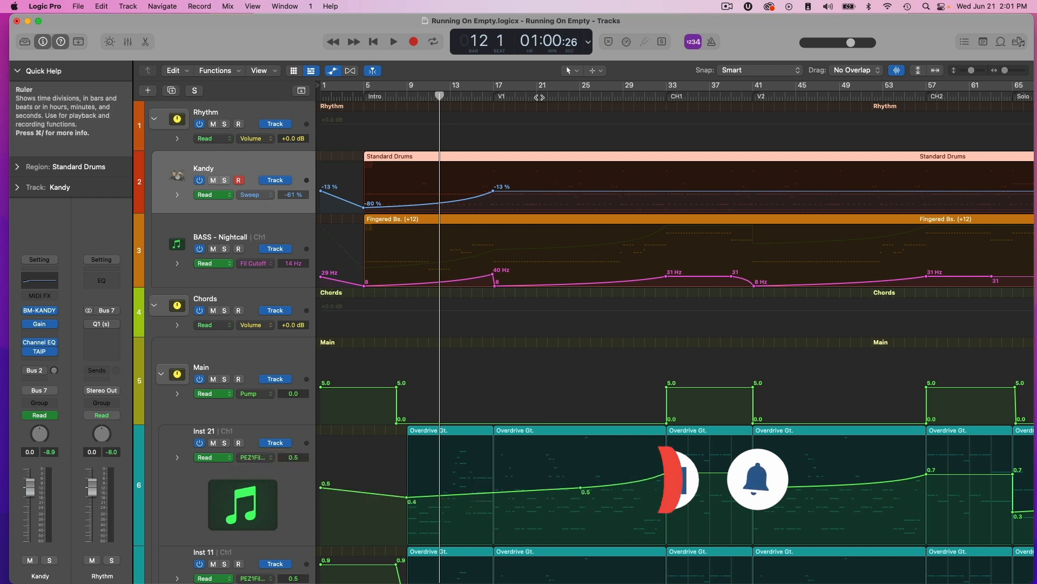
Move the playhead between Verse 1, Chorus 1 and Chorus 2 to compare the drum and bass filter automation.
{"action": "scroll", "coordinate": [387, 240], "scroll_direction": "down", "scroll_amount": 1}
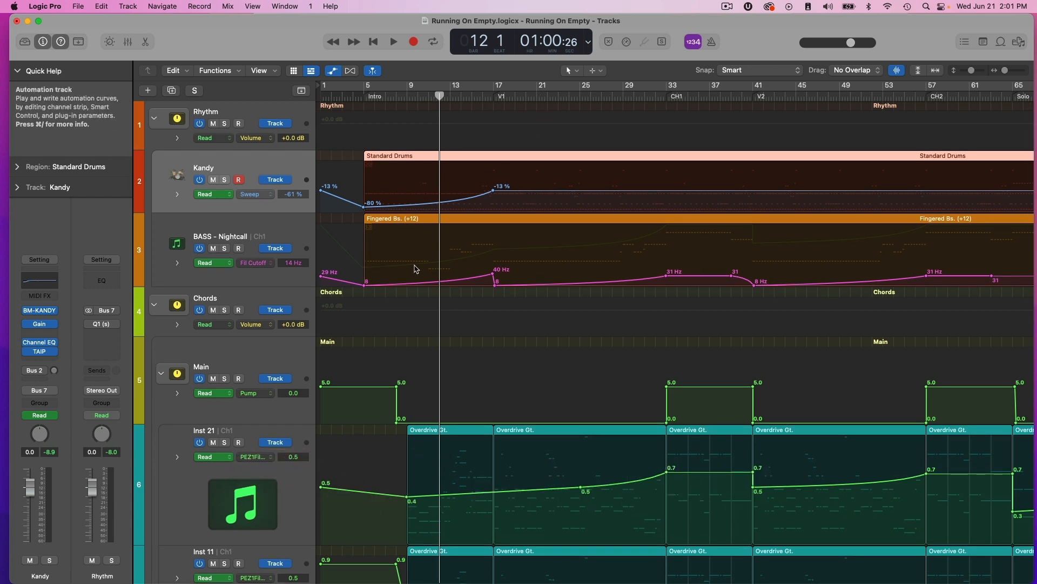
{"action": "scroll", "coordinate": [706, 193], "scroll_direction": "right", "scroll_amount": 3}
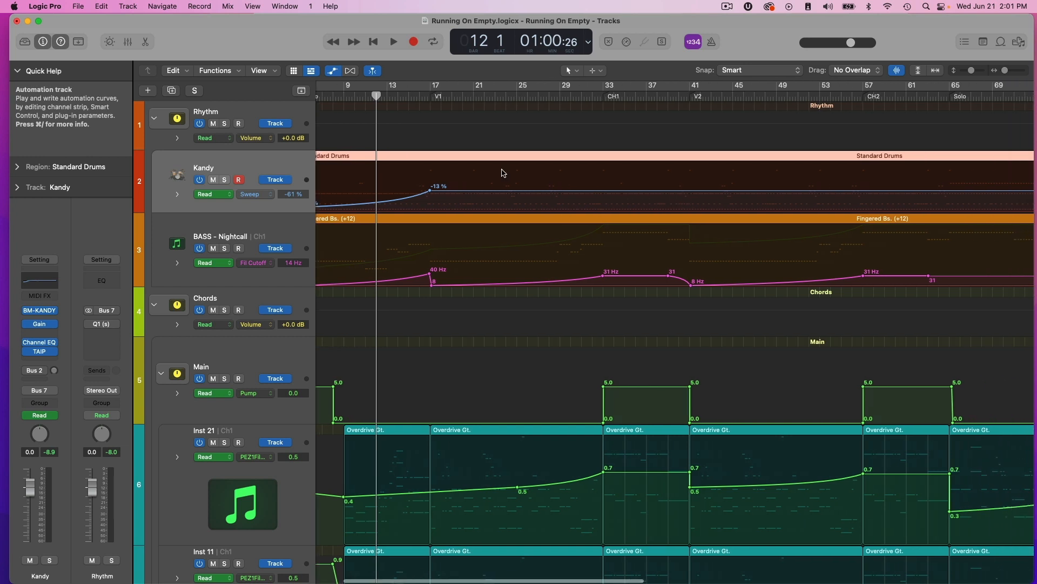
{"action": "left_click_drag", "start_coordinate": [377, 100], "coordinate": [603, 166]}
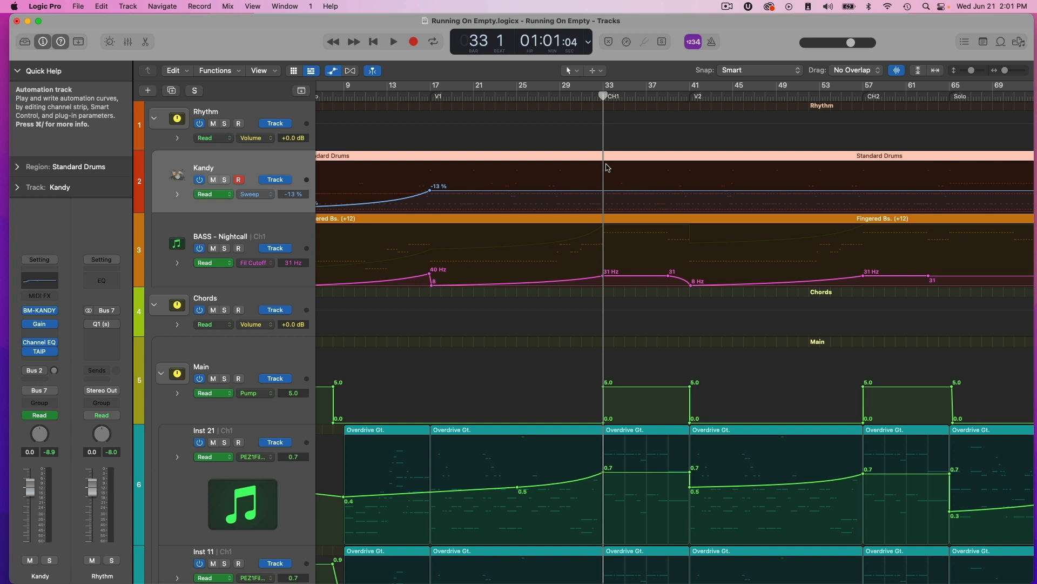
{"action": "left_click_drag", "start_coordinate": [603, 99], "coordinate": [441, 237]}
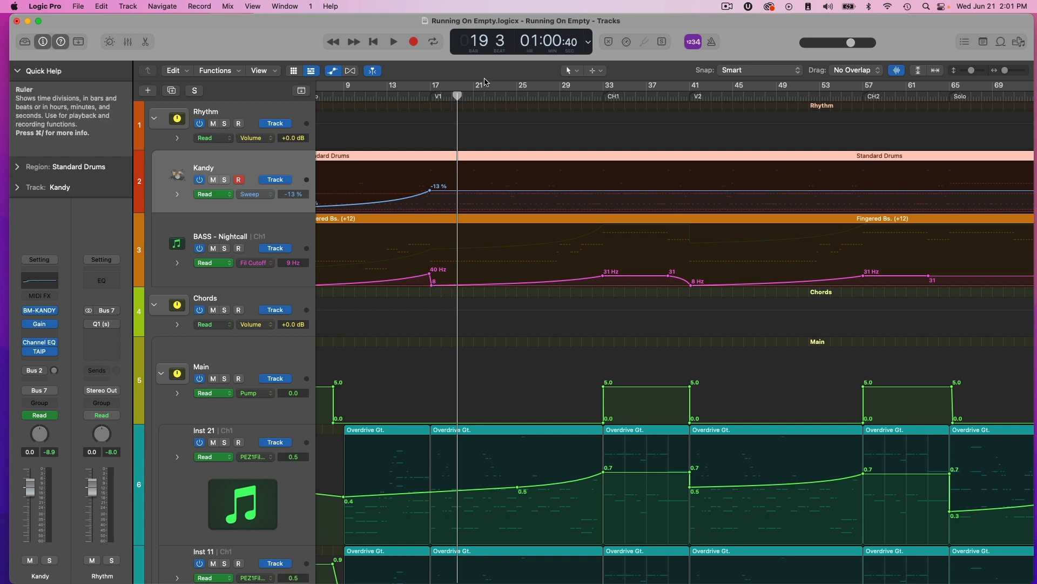
{"action": "left_click_drag", "start_coordinate": [458, 97], "coordinate": [877, 188]}
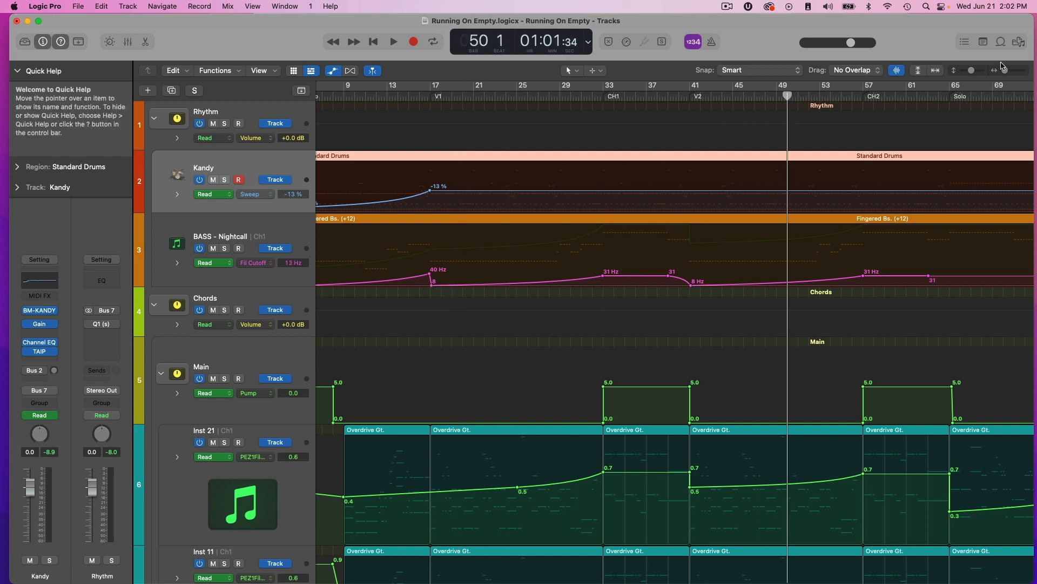
Examine the filter automation of Inst 21 and Inst 11 across the whole song, from the intro to the third chorus.
{"action": "left_click_drag", "start_coordinate": [1005, 71], "coordinate": [1004, 71]}
{"action": "scroll", "coordinate": [509, 248], "scroll_direction": "down", "scroll_amount": 5}
{"action": "scroll", "coordinate": [511, 248], "scroll_direction": "down", "scroll_amount": 1}
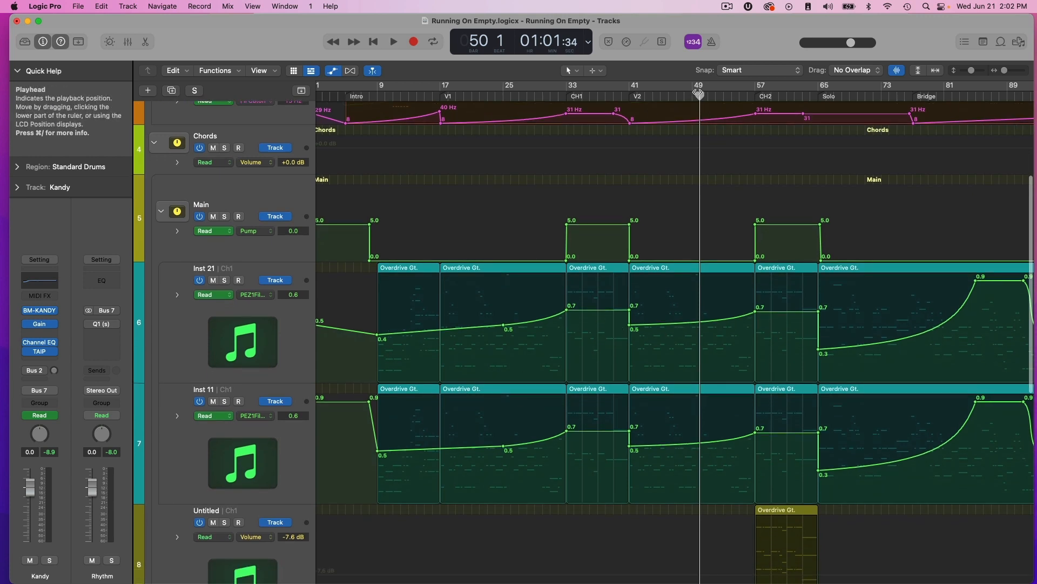
{"action": "left_click_drag", "start_coordinate": [700, 97], "coordinate": [598, 97]}
{"action": "scroll", "coordinate": [790, 330], "scroll_direction": "right", "scroll_amount": 6}
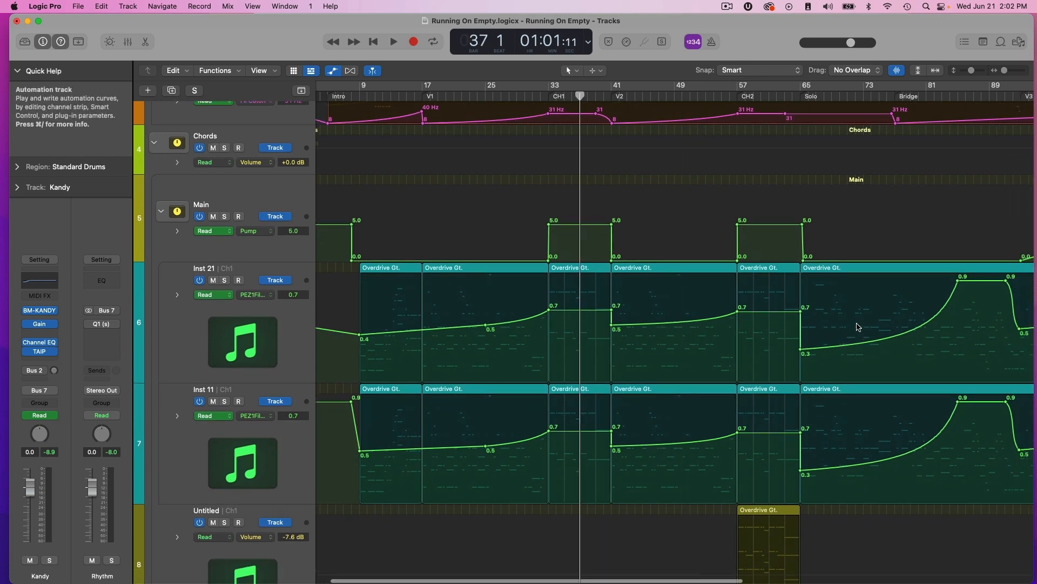
{"action": "scroll", "coordinate": [672, 325], "scroll_direction": "right", "scroll_amount": 4}
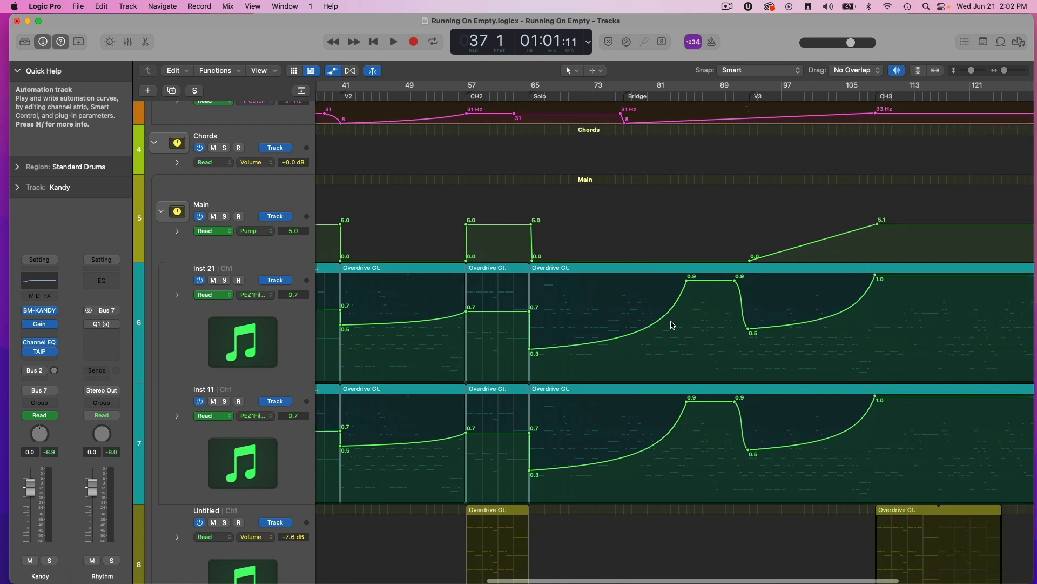
{"action": "scroll", "coordinate": [641, 312], "scroll_direction": "left", "scroll_amount": 15}
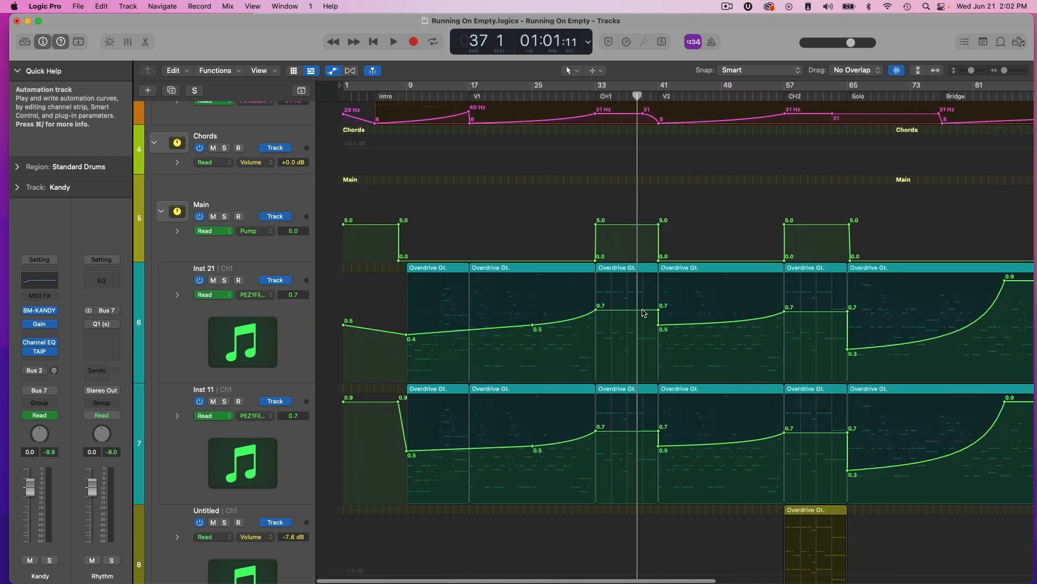
{"action": "scroll", "coordinate": [807, 326], "scroll_direction": "right", "scroll_amount": 13}
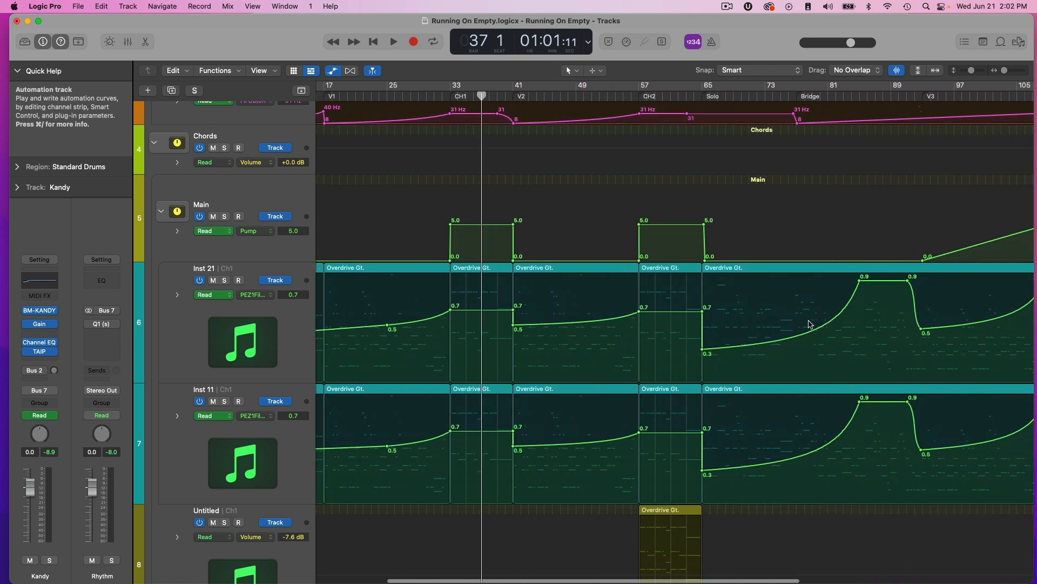
{"action": "scroll", "coordinate": [838, 308], "scroll_direction": "right", "scroll_amount": 6}
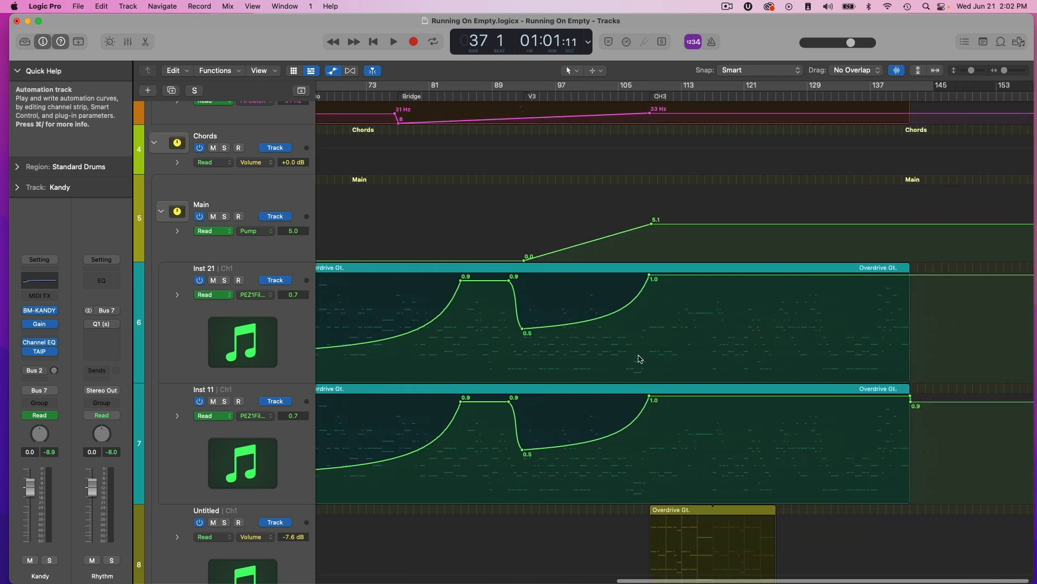
Return to the intro and play it from bar 5 to hear the filtered drums and bass.
{"action": "scroll", "coordinate": [756, 237], "scroll_direction": "left", "scroll_amount": 13}
{"action": "scroll", "coordinate": [716, 252], "scroll_direction": "left", "scroll_amount": 6}
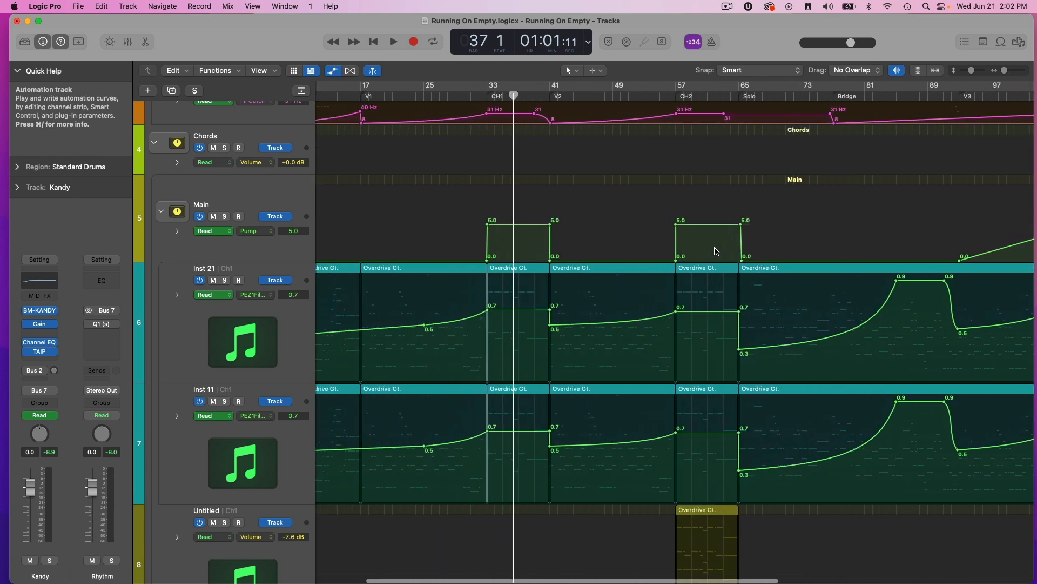
{"action": "scroll", "coordinate": [540, 216], "scroll_direction": "up", "scroll_amount": 5}
{"action": "left_click_drag", "start_coordinate": [357, 96], "coordinate": [381, 154]}
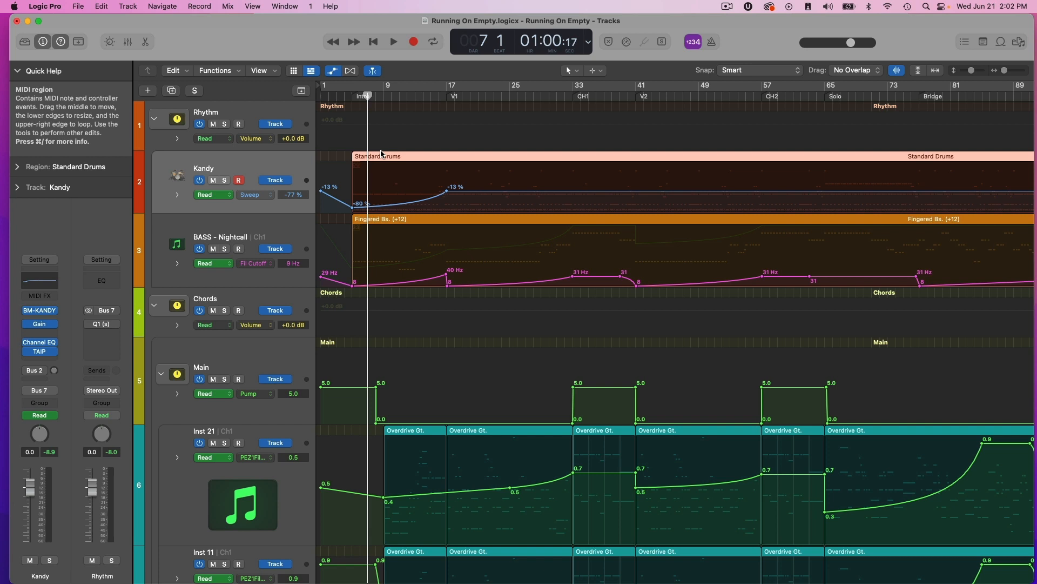
{"action": "left_click_drag", "start_coordinate": [368, 118], "coordinate": [355, 185]}
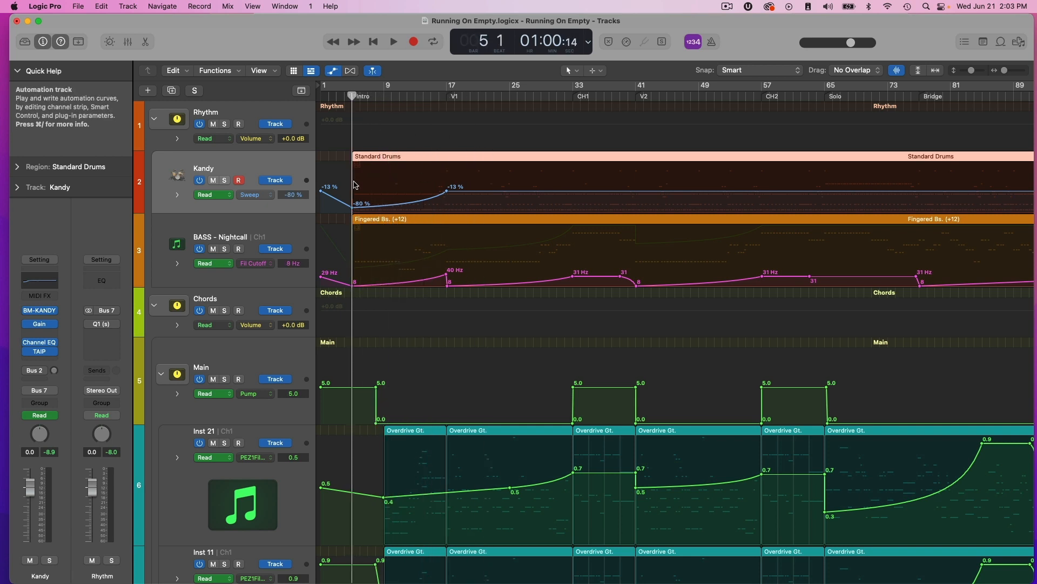
{"action": "key", "text": "space"}
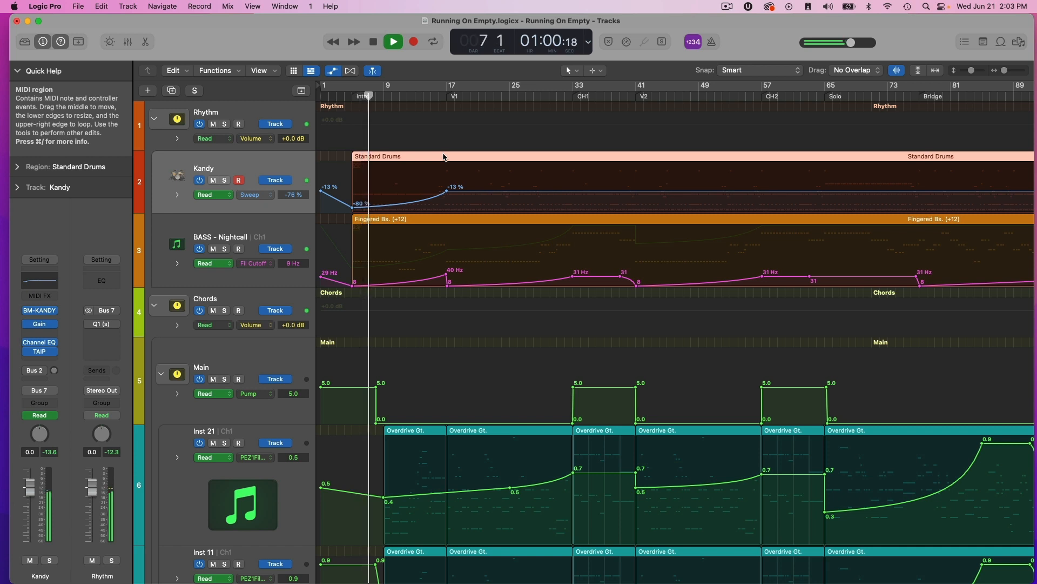
{"action": "left_click_drag", "start_coordinate": [377, 95], "coordinate": [392, 96]}
{"action": "key", "text": "space"}
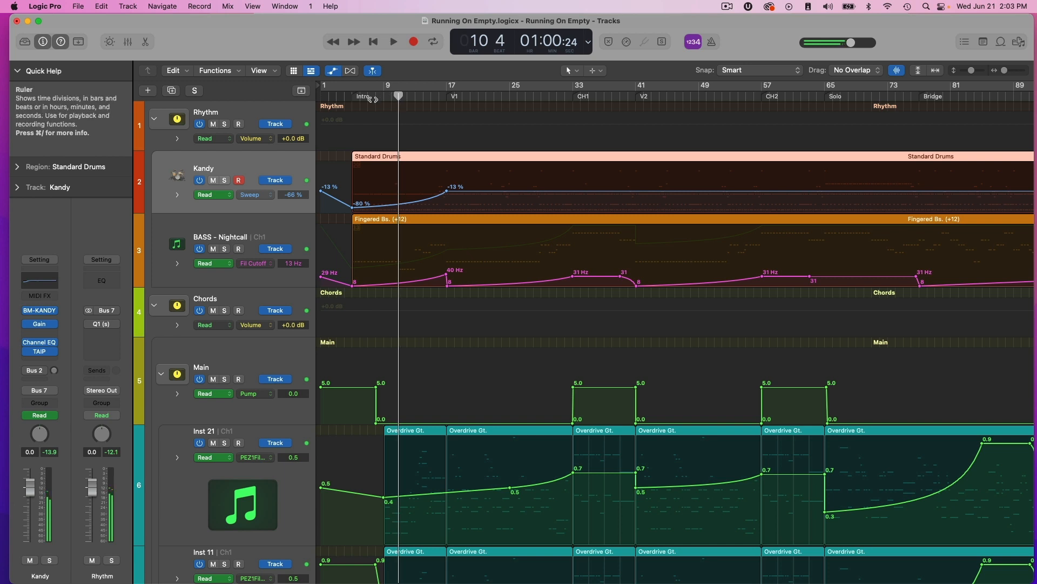
Open the Q1 equalizer on the Rhythm stack and position its window clear of the intro.
{"action": "left_click", "coordinate": [253, 116]}
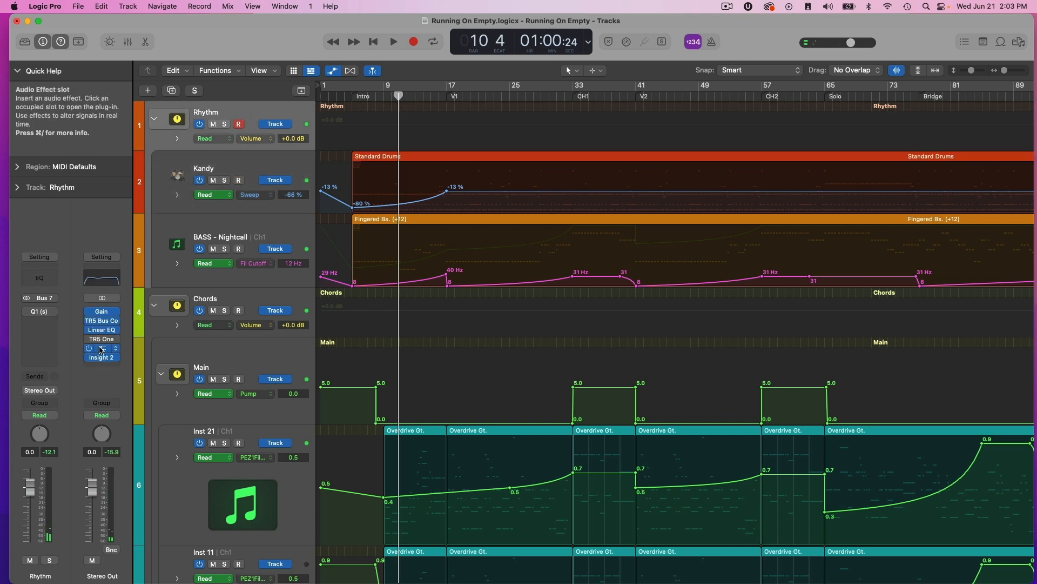
{"action": "left_click", "coordinate": [355, 95]}
{"action": "key", "text": "space"}
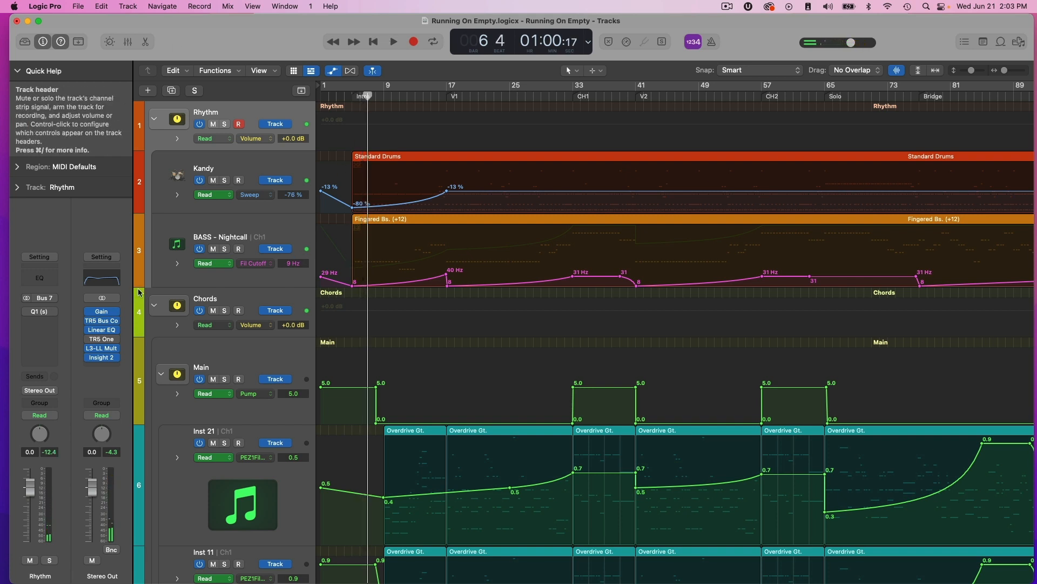
{"action": "left_click", "coordinate": [40, 312]}
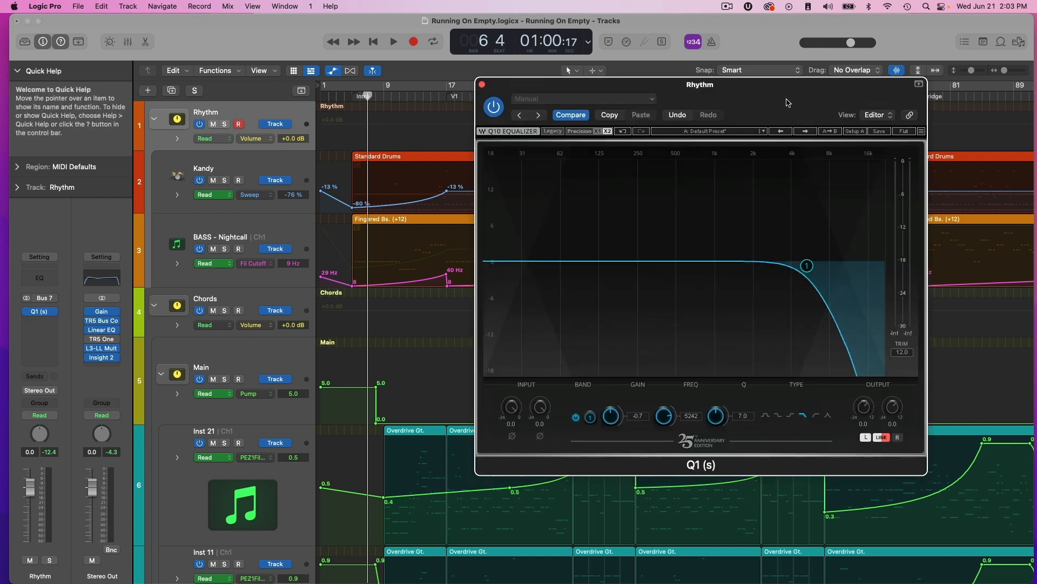
{"action": "left_click_drag", "start_coordinate": [784, 122], "coordinate": [815, 112]}
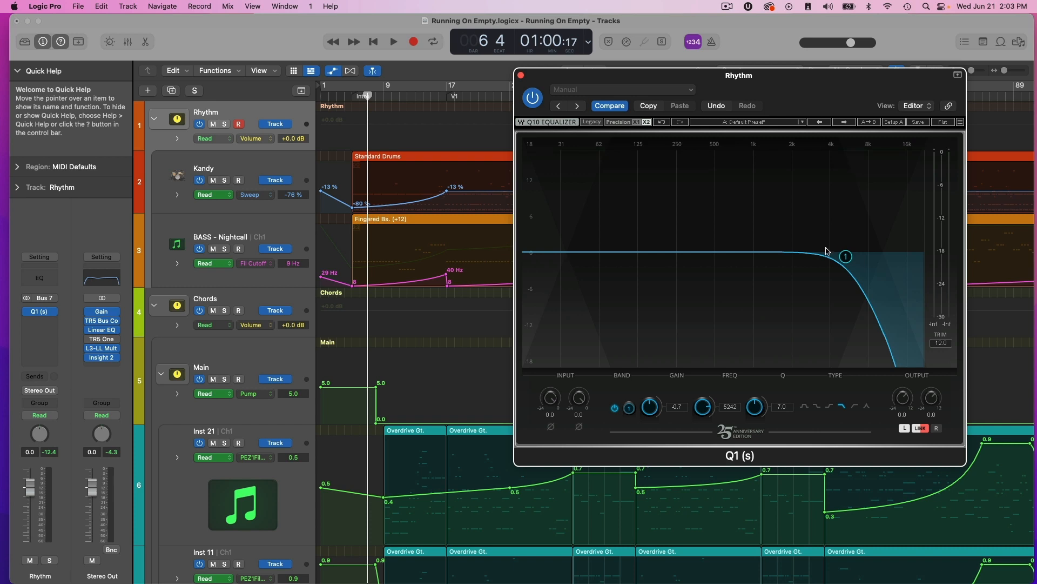
Change band 1 of the Rhythm stack's Q1 to a high-pass filter at about 118 Hz.
{"action": "left_click_drag", "start_coordinate": [844, 257], "coordinate": [735, 265]}
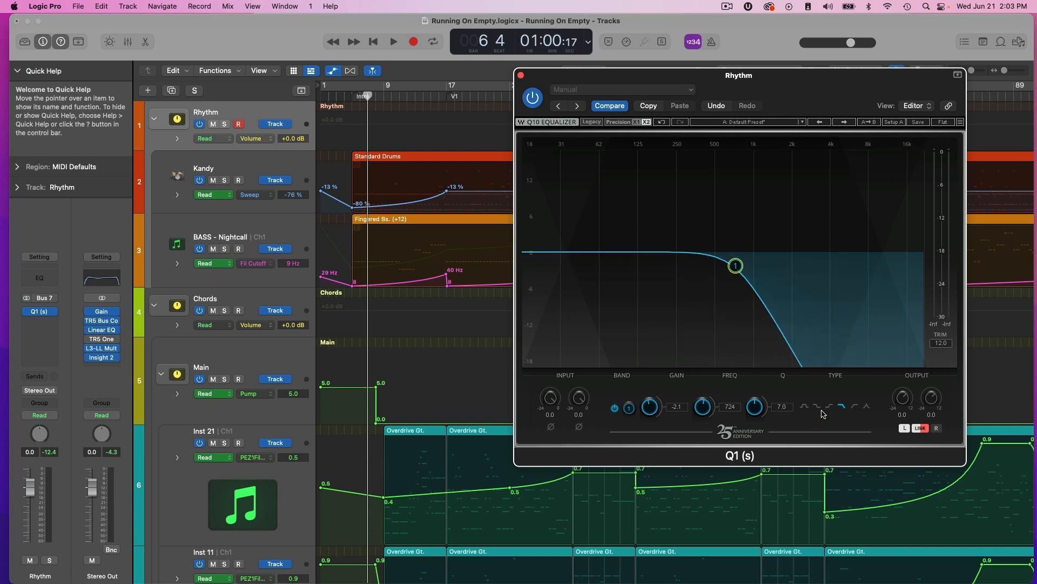
{"action": "left_click", "coordinate": [852, 407]}
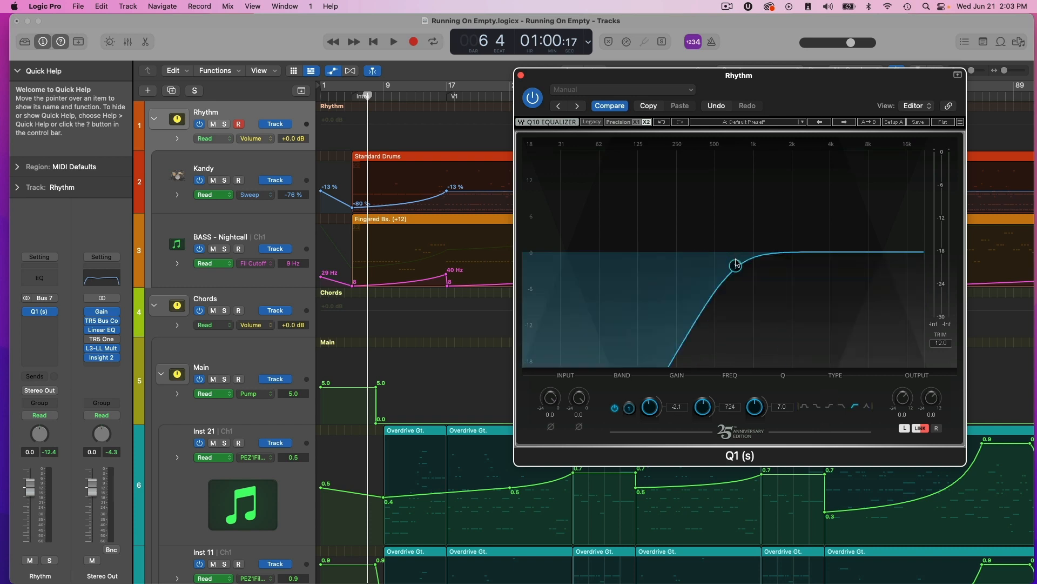
{"action": "left_click_drag", "start_coordinate": [735, 264], "coordinate": [642, 265]}
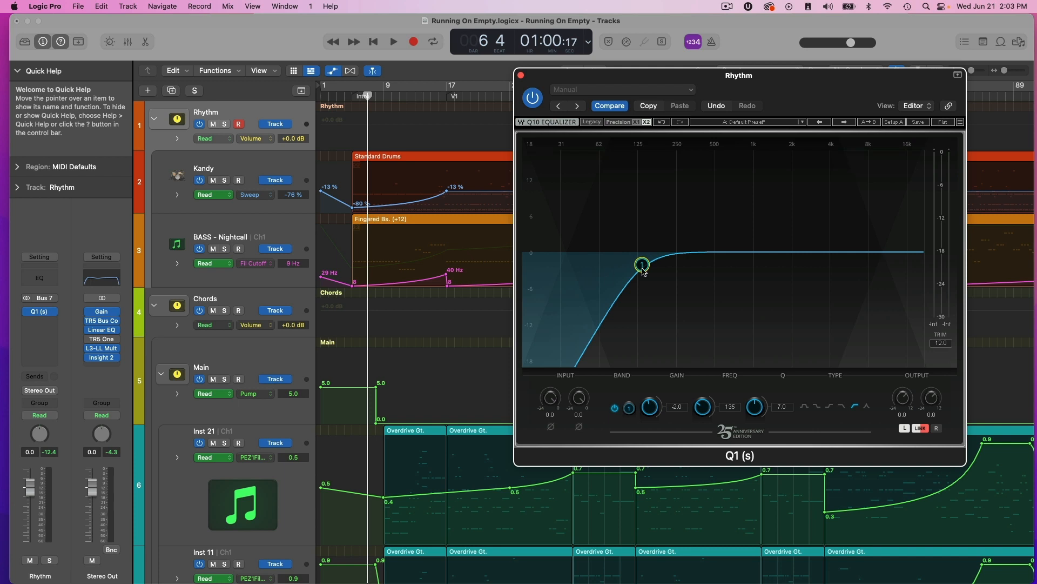
{"action": "mouse_move", "coordinate": [642, 264]}
{"action": "left_mouse_down"}
{"action": "mouse_move", "coordinate": [561, 261]}
{"action": "mouse_move", "coordinate": [651, 274]}
{"action": "mouse_move", "coordinate": [633, 273]}
{"action": "left_mouse_up"}
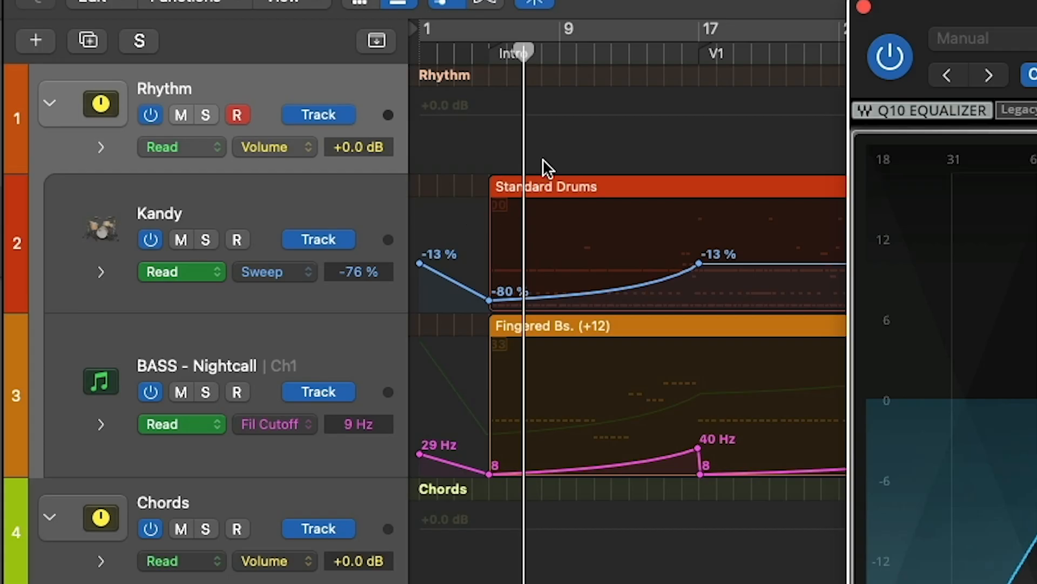
Show the automation lane for the Q1 Band 1 Frq parameter on the Rhythm stack.
{"action": "left_click", "coordinate": [284, 70]}
{"action": "key", "text": "a"}
{"action": "key", "text": "a"}
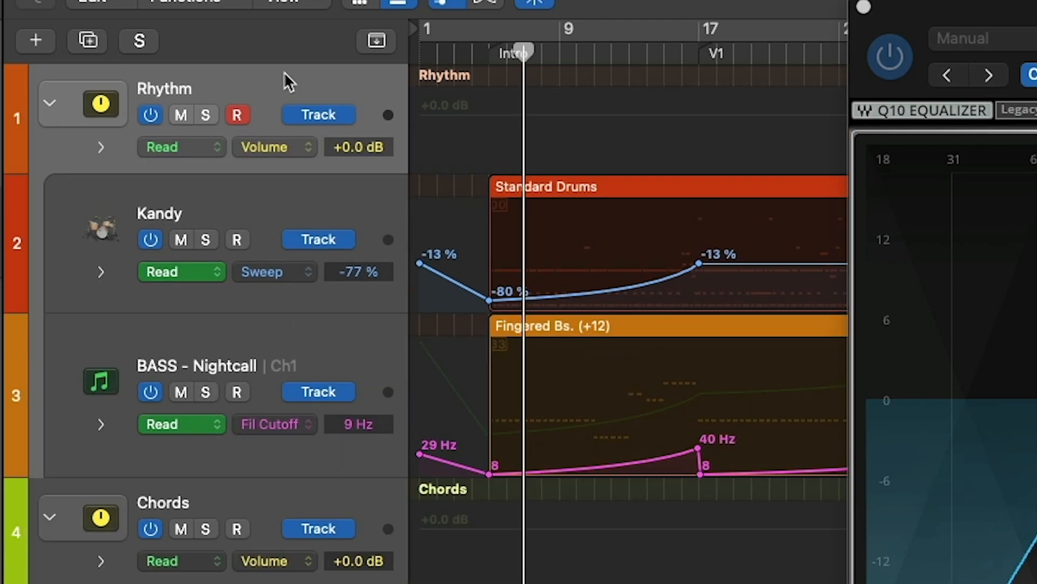
{"action": "left_click", "coordinate": [306, 145]}
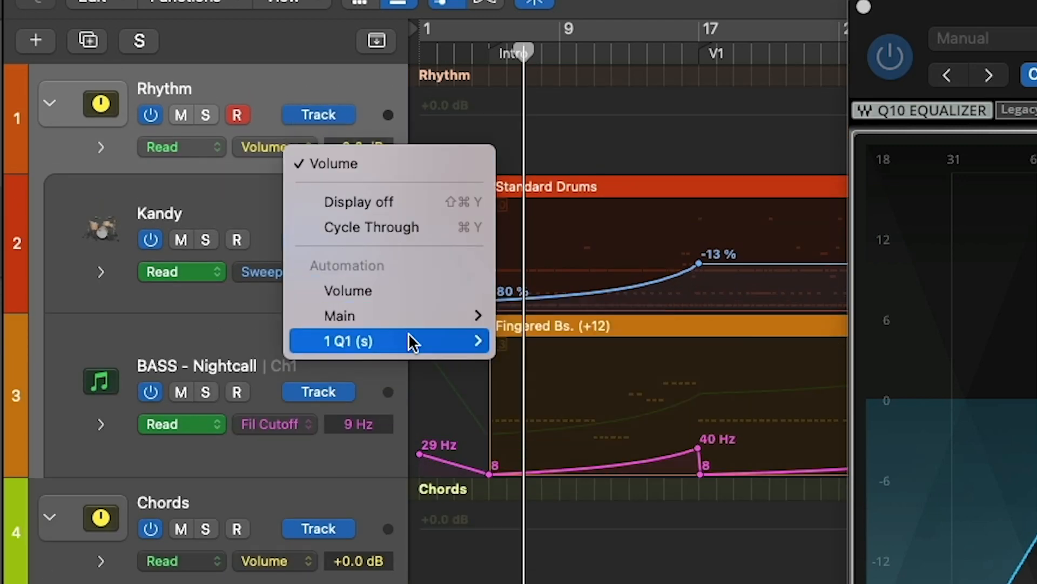
{"action": "mouse_move", "coordinate": [408, 335]}
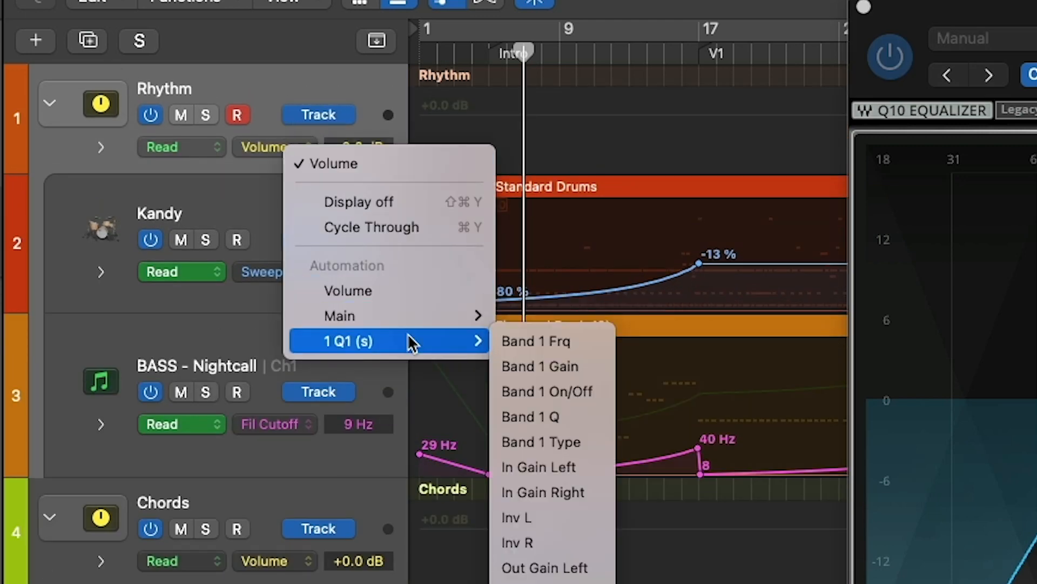
{"action": "left_click", "coordinate": [565, 338]}
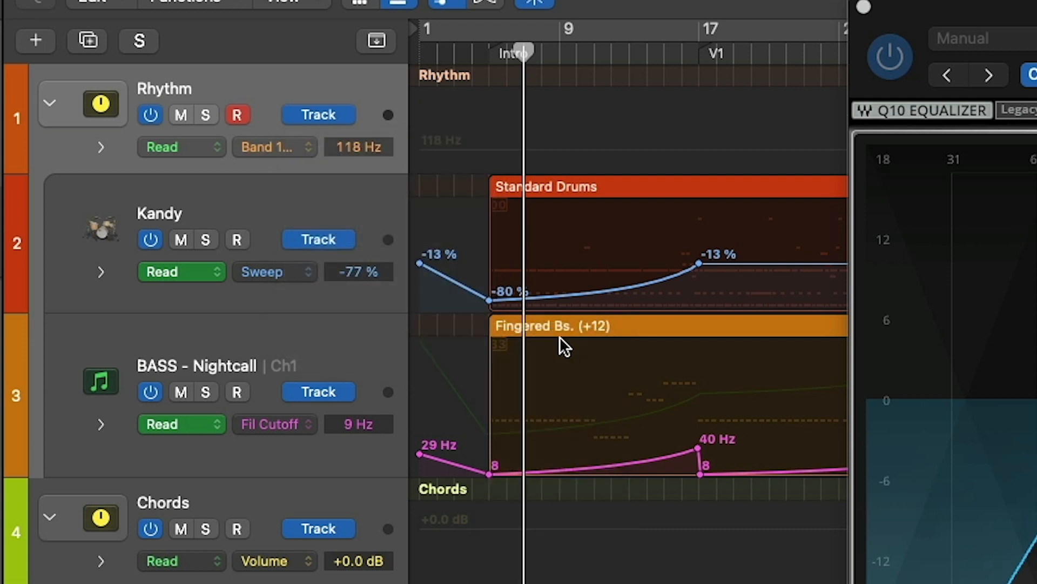
Add Rhythm filter automation points at 118 Hz on bar 5 and at 16 Hz around bar 17.
{"action": "left_click", "coordinate": [489, 146]}
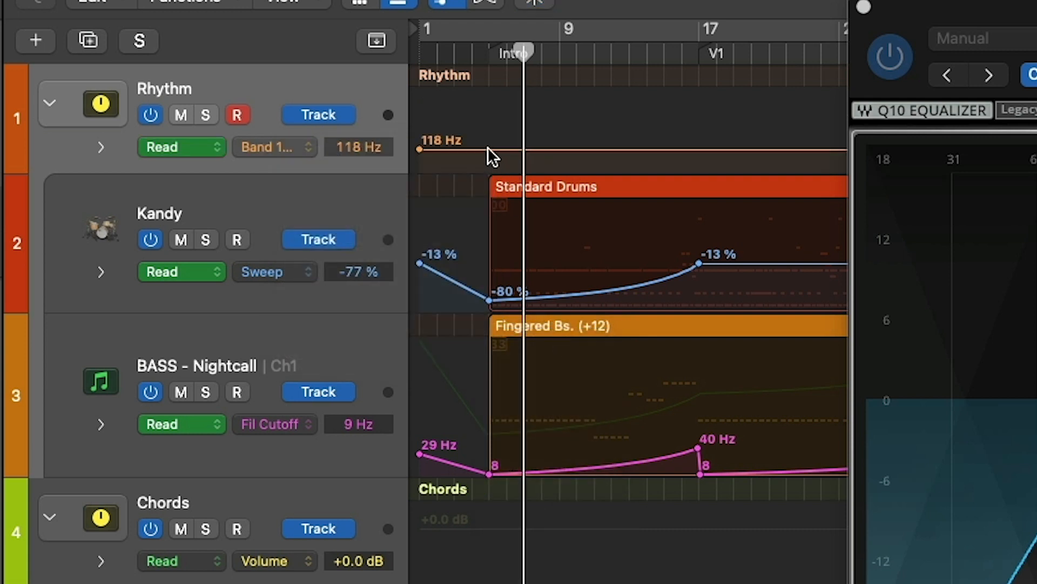
{"action": "left_click", "coordinate": [488, 149]}
{"action": "left_click_drag", "start_coordinate": [488, 150], "coordinate": [489, 149]}
{"action": "left_click", "coordinate": [702, 150]}
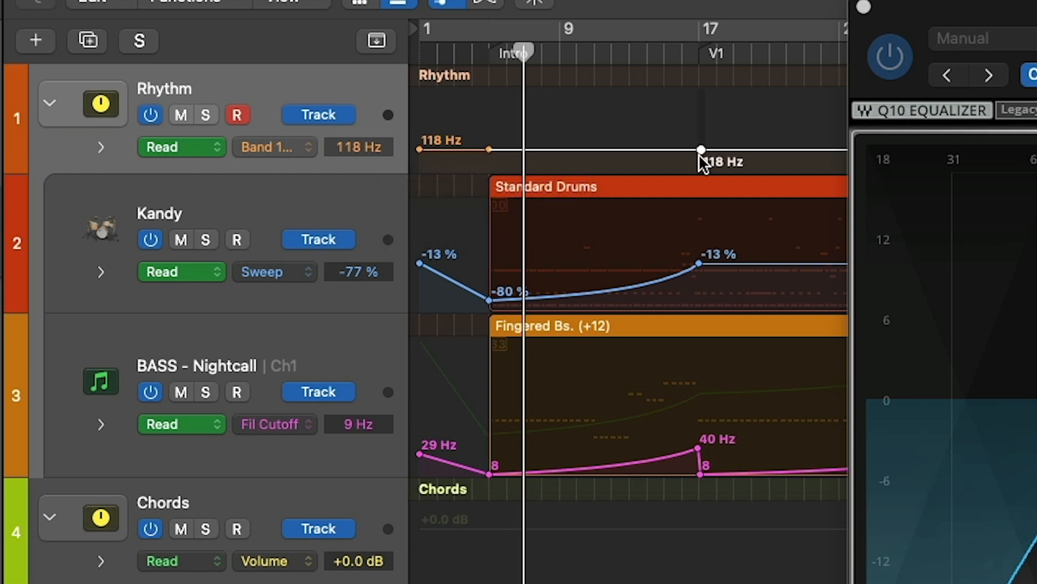
{"action": "left_click_drag", "start_coordinate": [701, 150], "coordinate": [701, 171]}
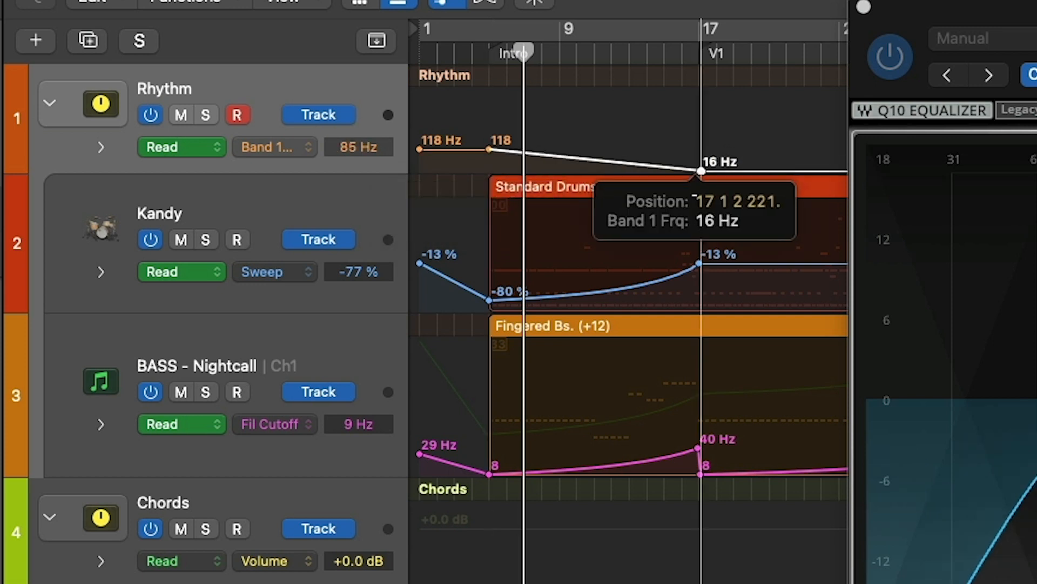
Raise the Rhythm filter's bar 5 automation point to 214 Hz and play the start of the intro.
{"action": "left_click_drag", "start_coordinate": [595, 51], "coordinate": [510, 52]}
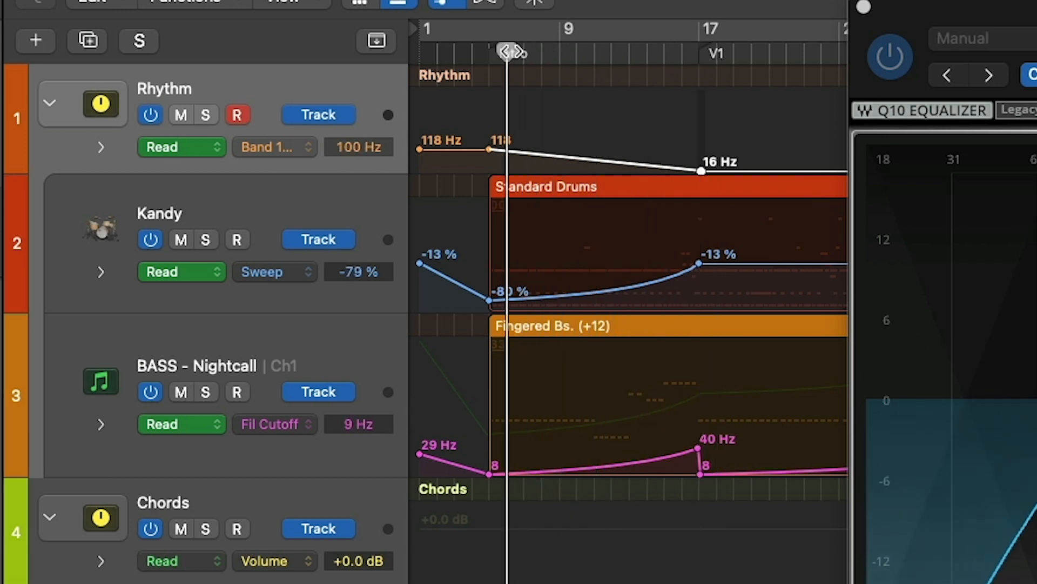
{"action": "left_click_drag", "start_coordinate": [490, 146], "coordinate": [490, 144]}
{"action": "left_click", "coordinate": [485, 51]}
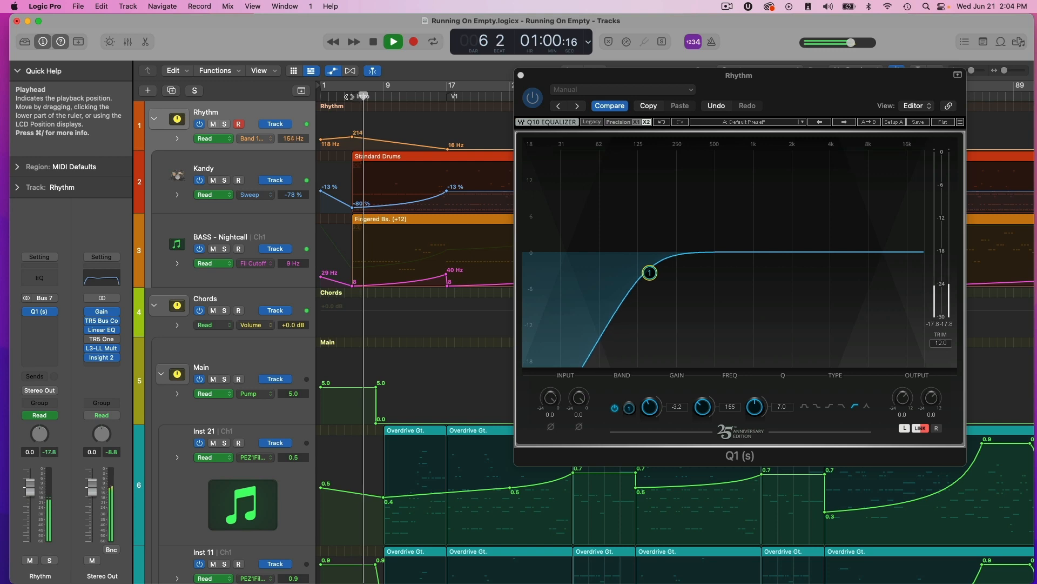
{"action": "key", "text": "space"}
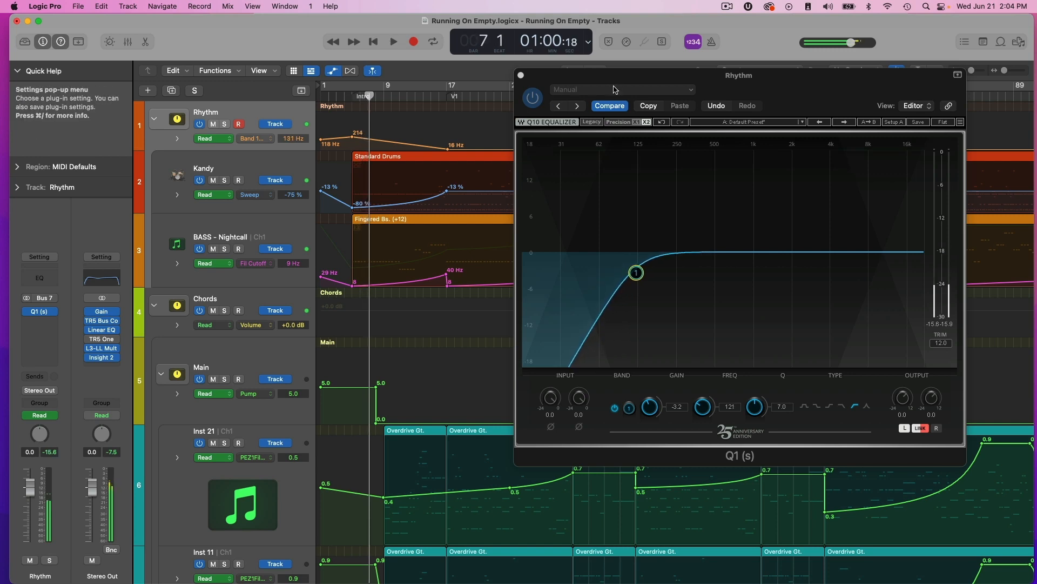
Bend the Rhythm filter automation between bar 5 and Verse 1 upward into a convex ramp with the Automation Curve Tool.
{"action": "left_click_drag", "start_coordinate": [623, 77], "coordinate": [749, 179]}
{"action": "left_click", "coordinate": [596, 70]}
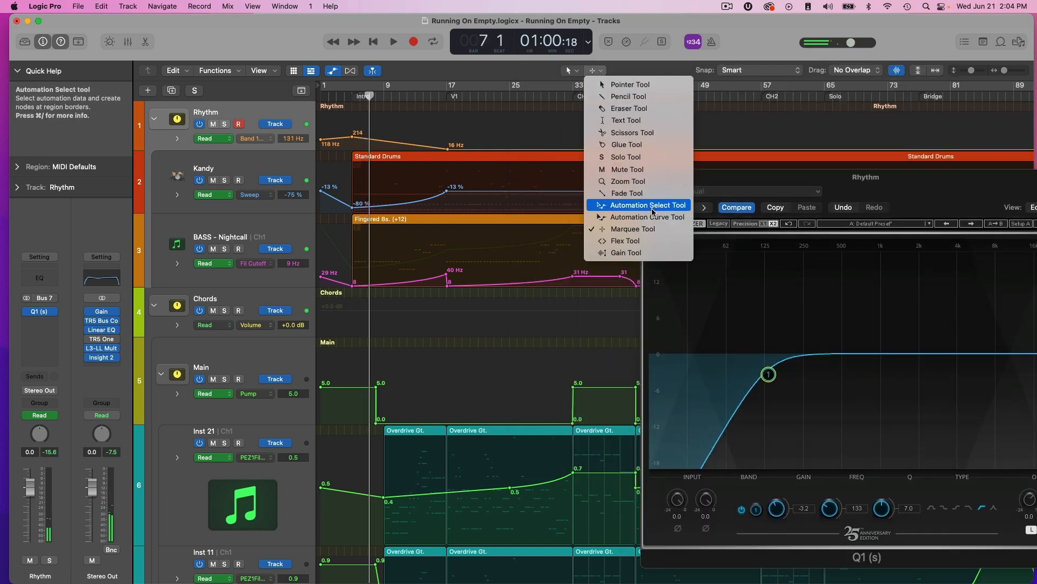
{"action": "left_click", "coordinate": [627, 212]}
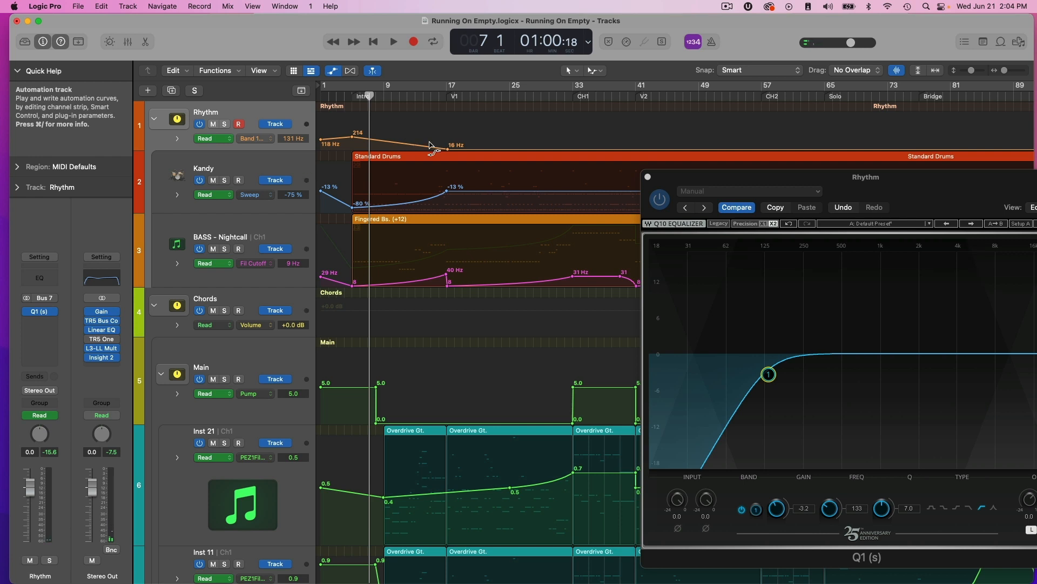
{"action": "left_click_drag", "start_coordinate": [425, 147], "coordinate": [427, 128]}
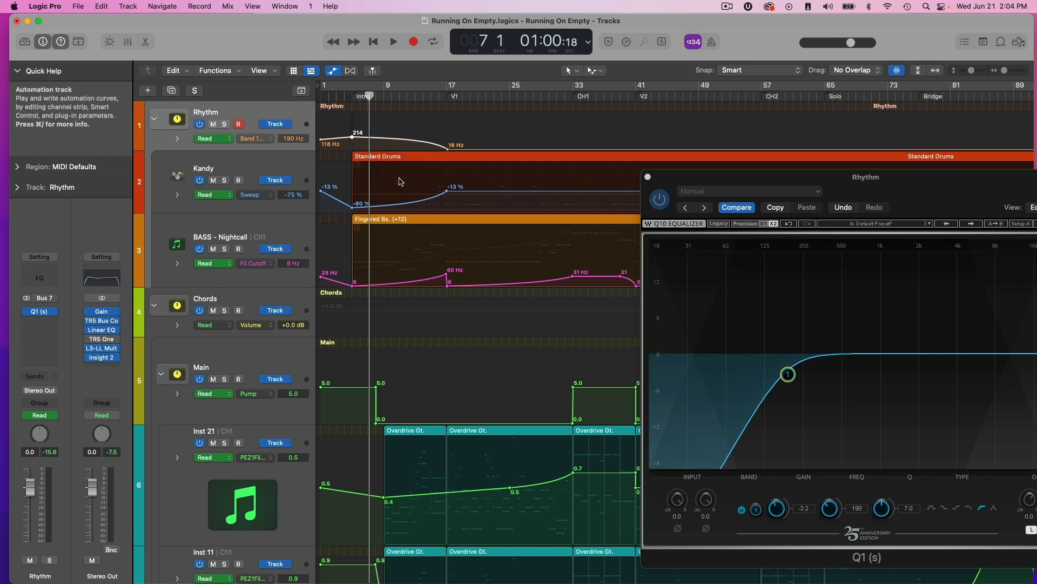
Adjust the Rhythm filter's bar 5 automation point during intro playback and settle on 193 Hz.
{"action": "left_click_drag", "start_coordinate": [369, 96], "coordinate": [352, 96]}
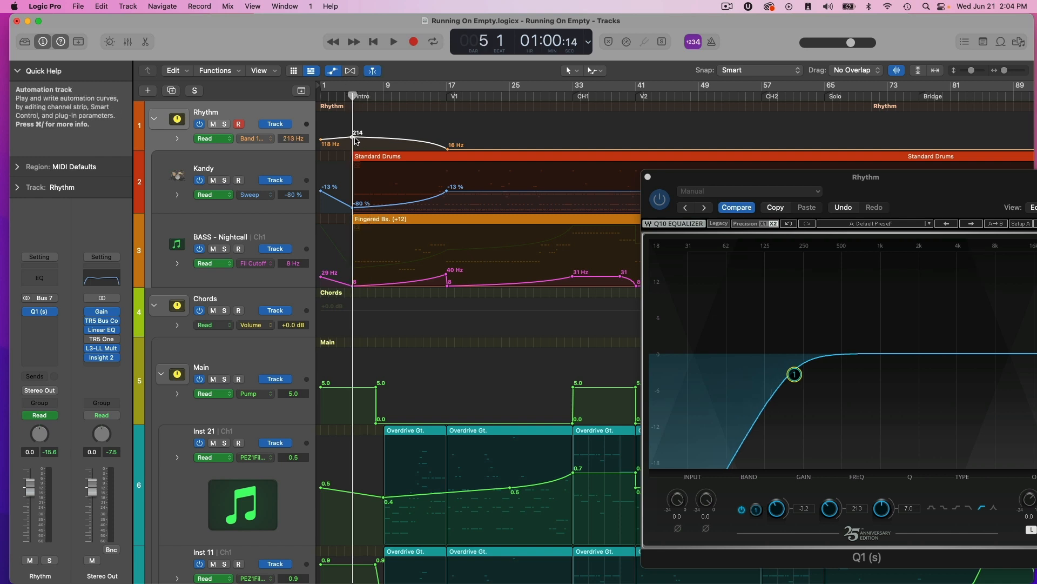
{"action": "left_click_drag", "start_coordinate": [352, 138], "coordinate": [353, 134]}
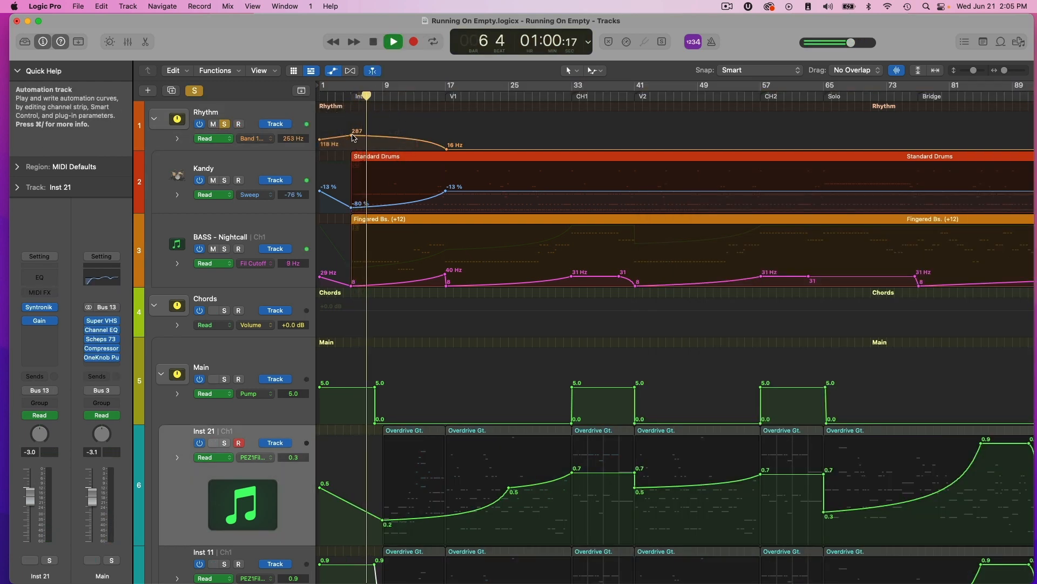
{"action": "left_click_drag", "start_coordinate": [352, 134], "coordinate": [351, 138]}
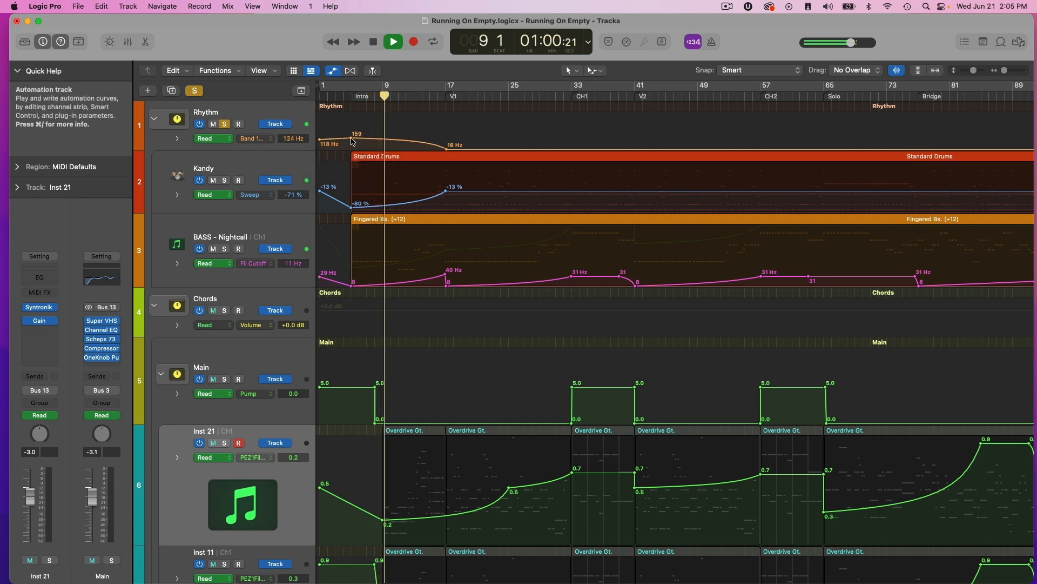
{"action": "left_click_drag", "start_coordinate": [351, 138], "coordinate": [351, 137]}
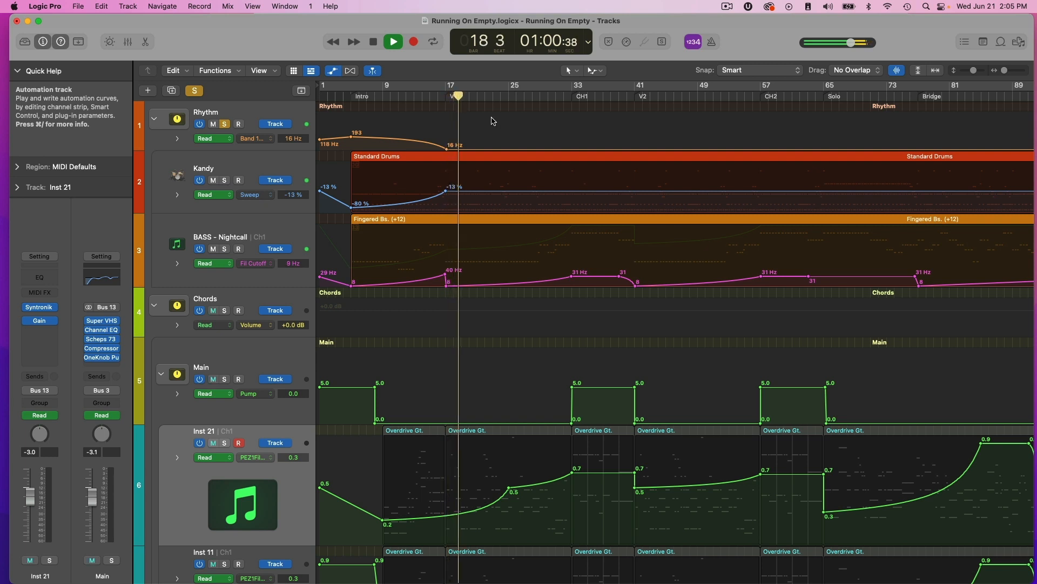
Solo the Chords stack together with Rhythm, and hide the automation lanes to inspect the Main stack's channel strip.
{"action": "left_click", "coordinate": [225, 311]}
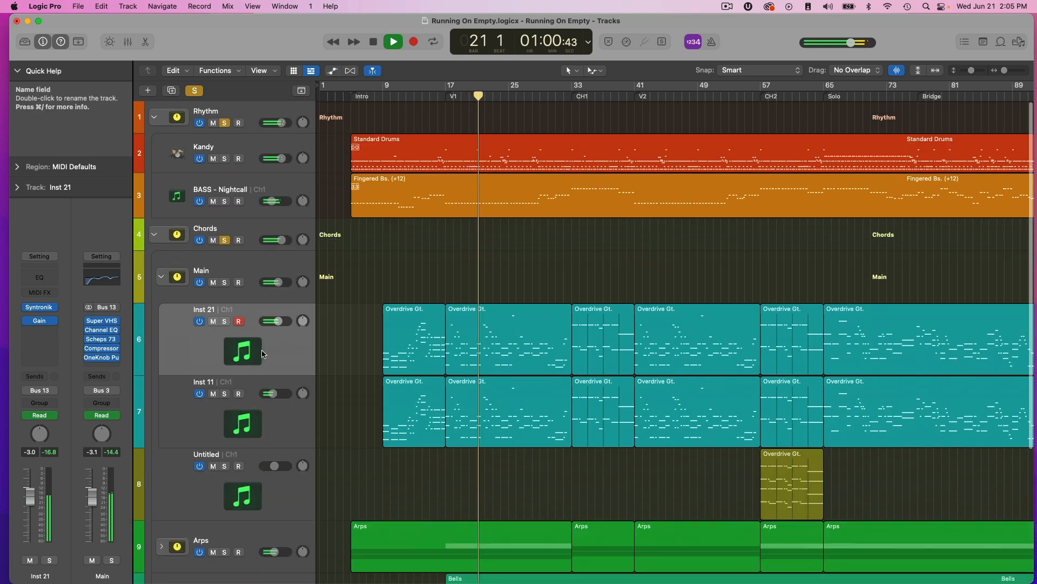
{"action": "key", "text": "a"}
{"action": "left_click", "coordinate": [251, 234]}
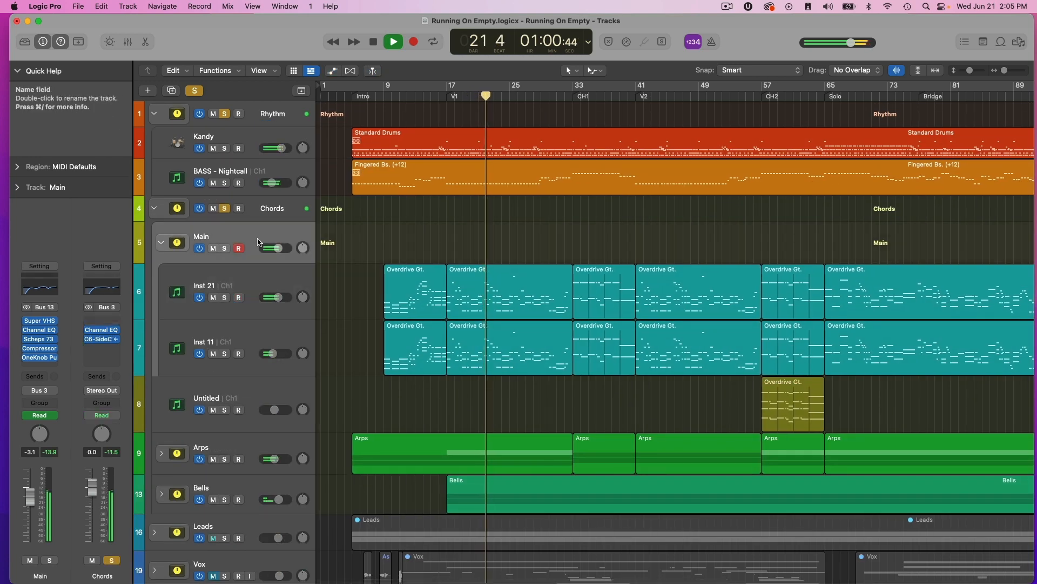
{"action": "left_click", "coordinate": [44, 293]}
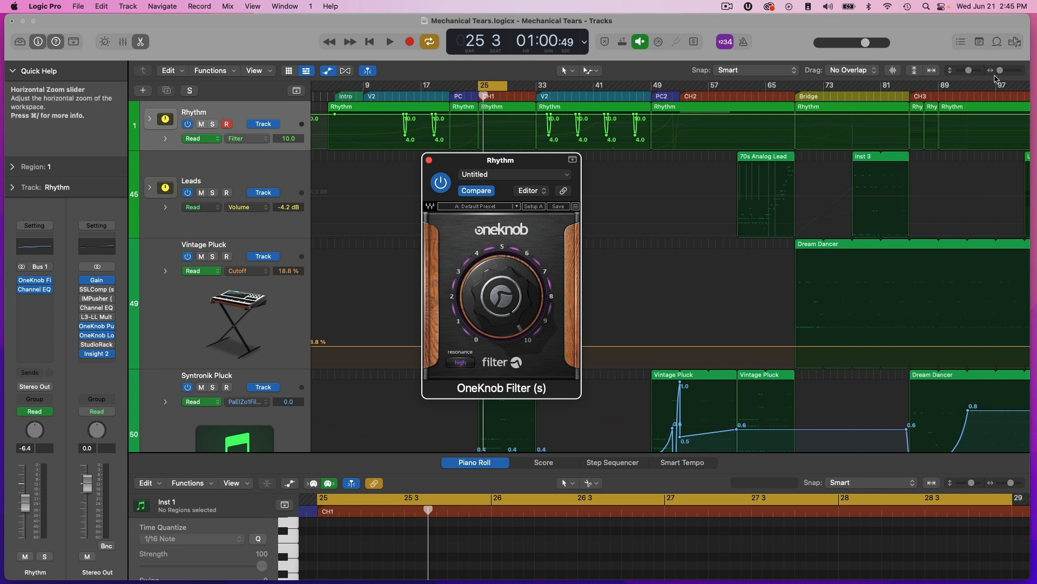
Get a closer view of Chorus 1 in the Mechanical Tears project with the Rhythm stack's OneKnob Filter closed.
{"action": "left_click", "coordinate": [1004, 73]}
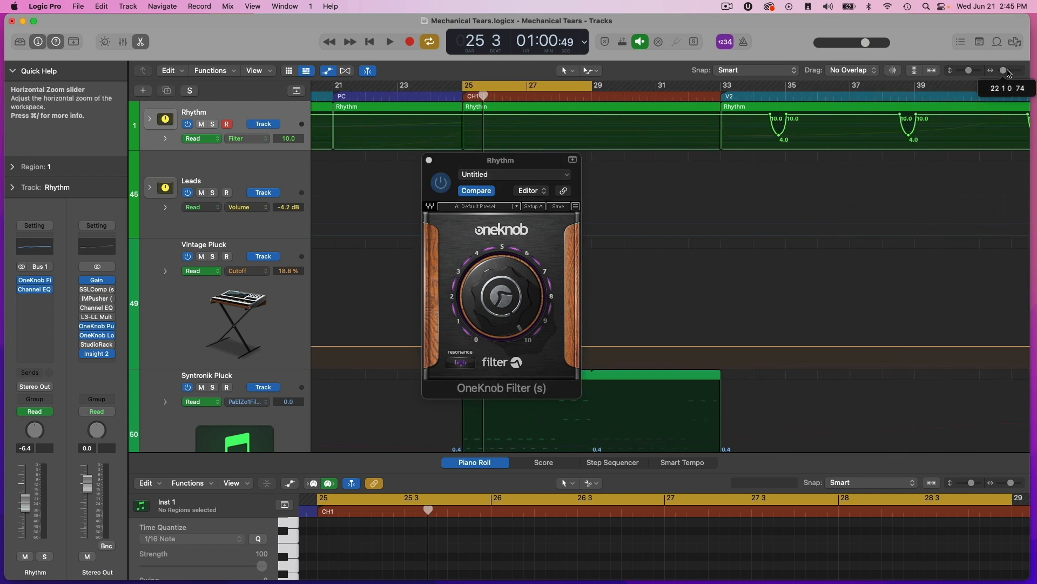
{"action": "left_click", "coordinate": [430, 161]}
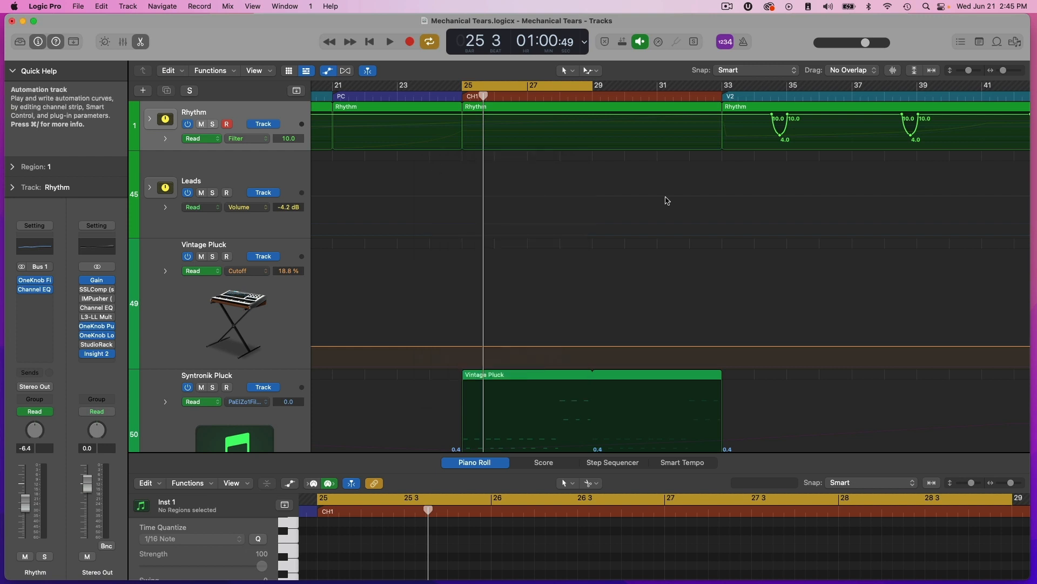
Place the playhead at bar 33, the start of Verse 2, and examine the drum tracks inside the Rhythm stack before collapsing it.
{"action": "left_click_drag", "start_coordinate": [1003, 71], "coordinate": [1001, 71]}
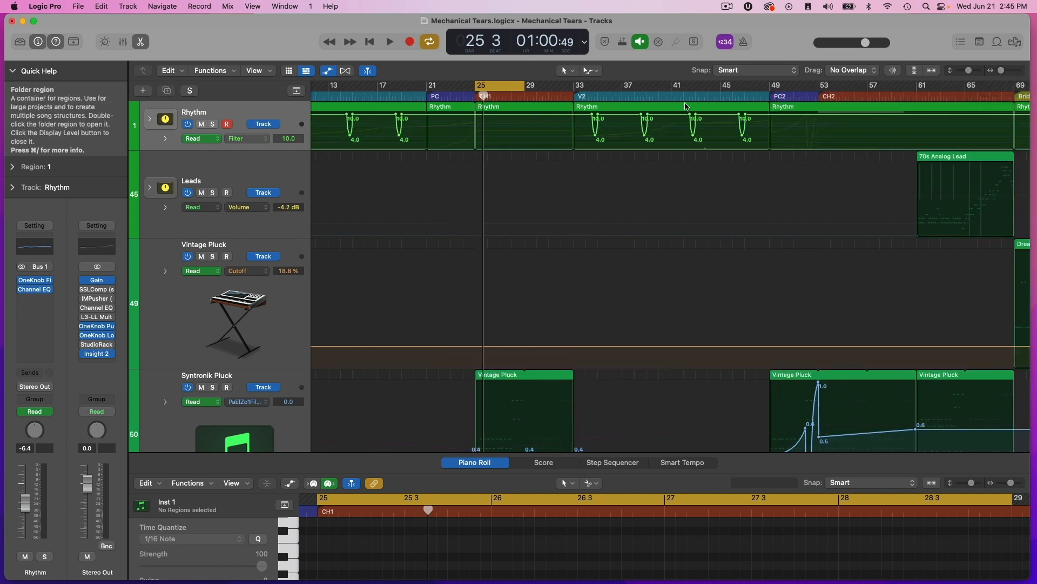
{"action": "left_click_drag", "start_coordinate": [569, 96], "coordinate": [573, 96]}
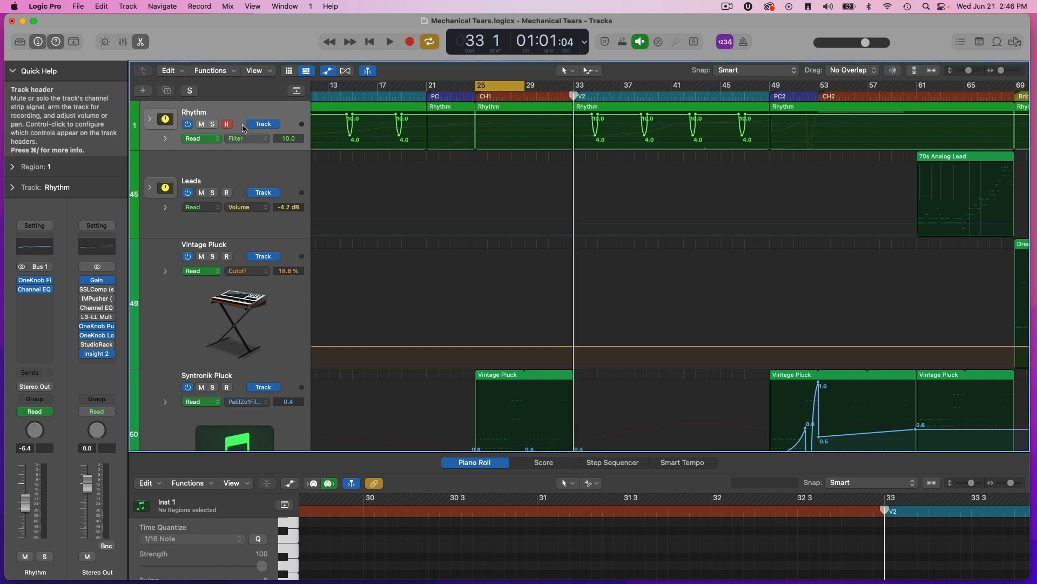
{"action": "left_click", "coordinate": [150, 120]}
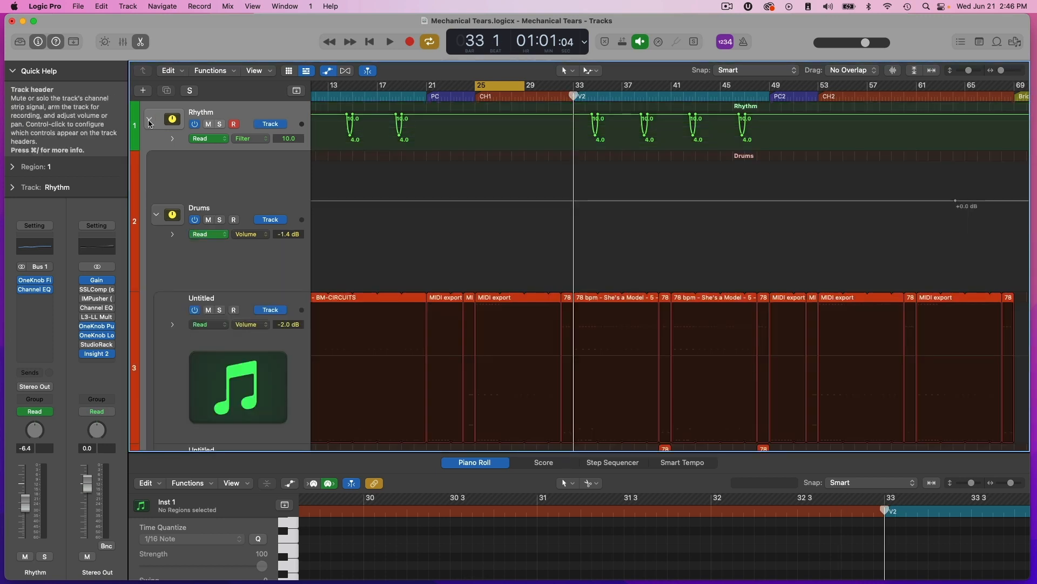
{"action": "scroll", "coordinate": [181, 254], "scroll_direction": "down", "scroll_amount": 10}
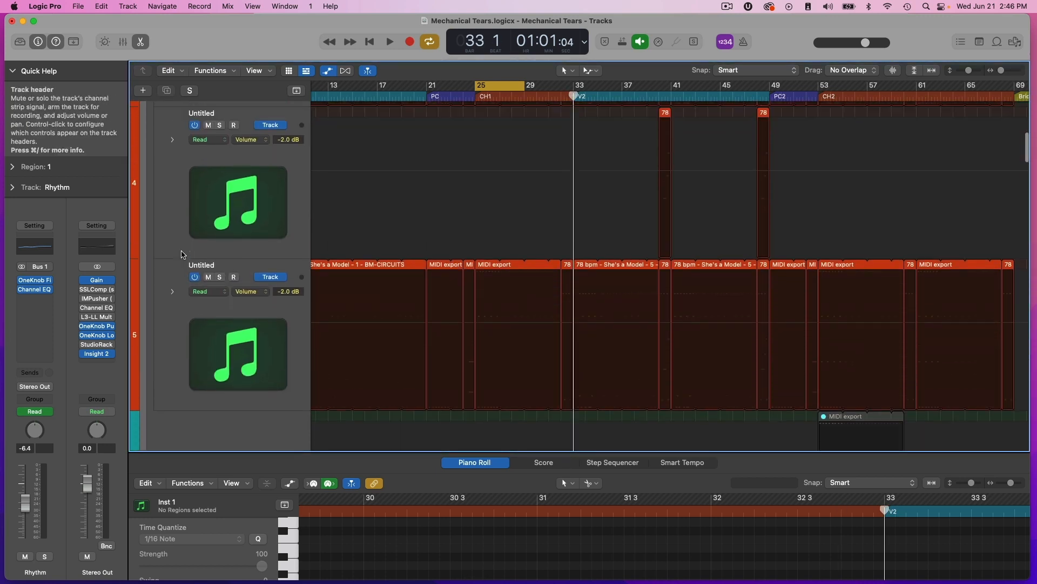
{"action": "scroll", "coordinate": [157, 162], "scroll_direction": "up", "scroll_amount": 10}
{"action": "left_click", "coordinate": [152, 120]}
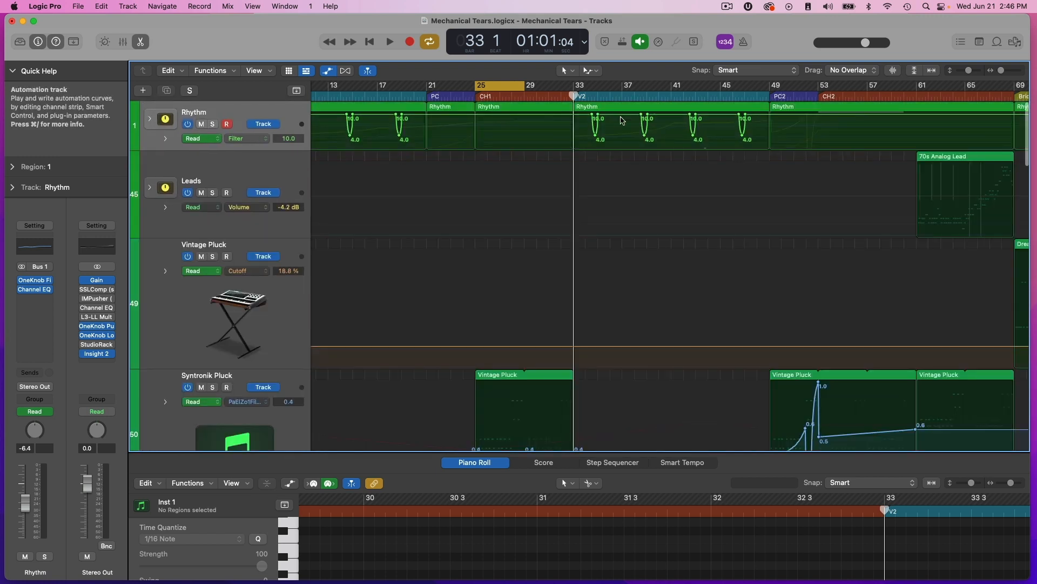
Open the Rhythm stack's OneKnob Filter, turn off cycling, and play Verse 2 from bar 33 to watch the knob follow the automation dips.
{"action": "left_click_drag", "start_coordinate": [1002, 73], "coordinate": [1009, 71]}
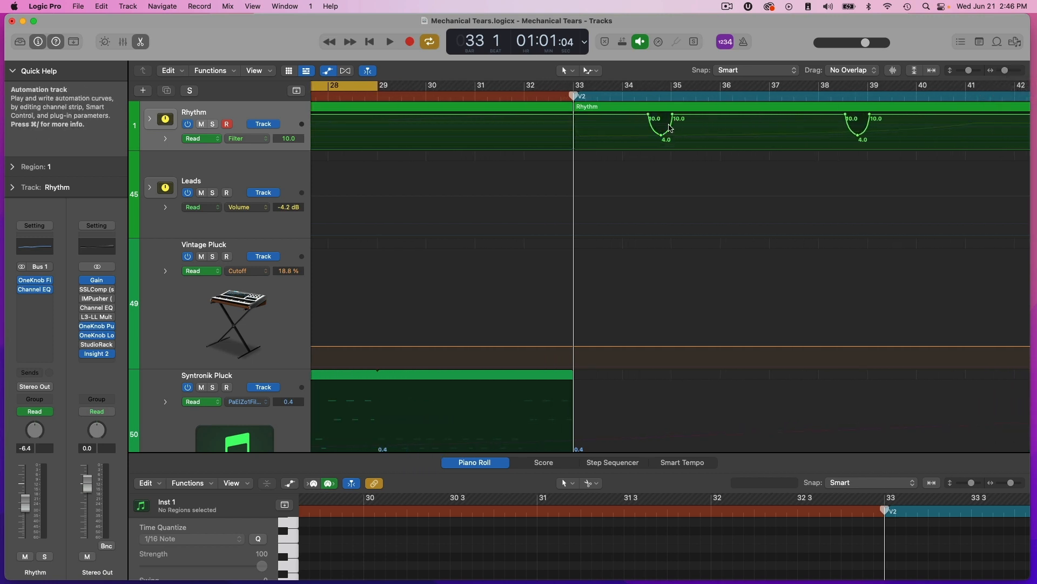
{"action": "left_click", "coordinate": [35, 281]}
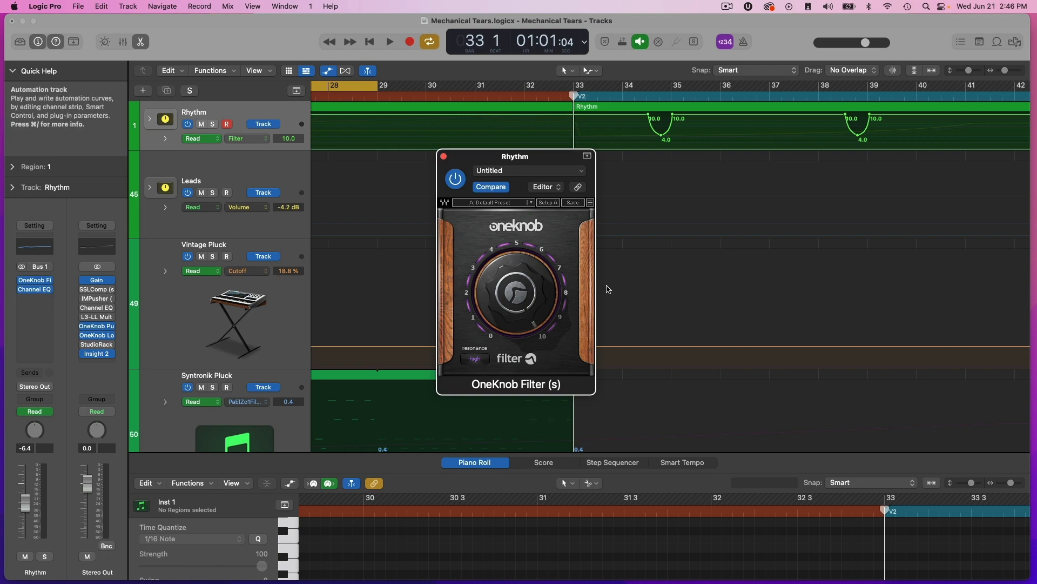
{"action": "left_click", "coordinate": [352, 90]}
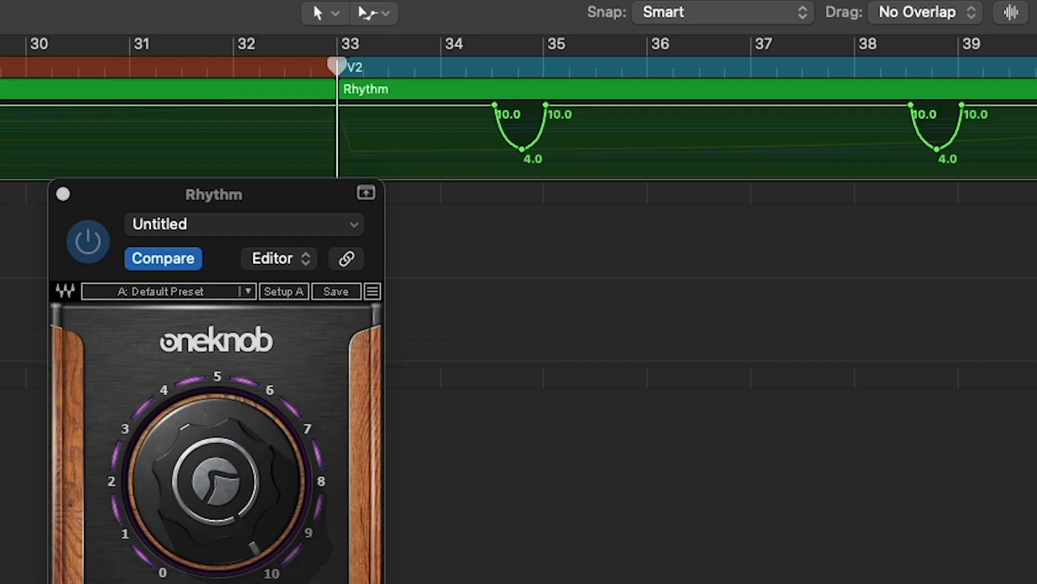
{"action": "key", "text": "space"}
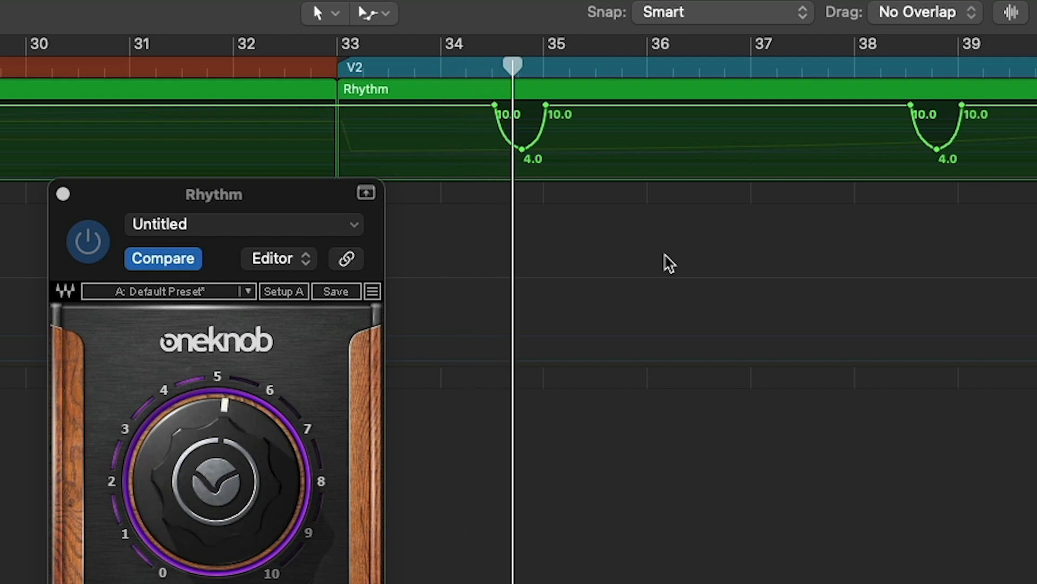
{"action": "left_click_drag", "start_coordinate": [293, 183], "coordinate": [780, 17]}
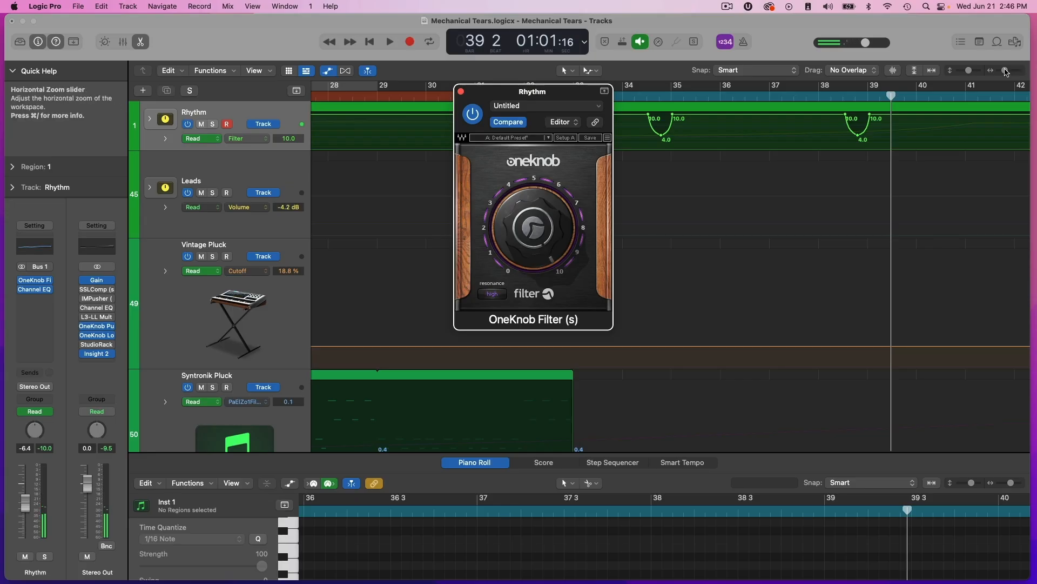
Reposition the OneKnob Filter window over the arrangement and unmute the Vocals stack.
{"action": "left_click_drag", "start_coordinate": [1006, 72], "coordinate": [1002, 71]}
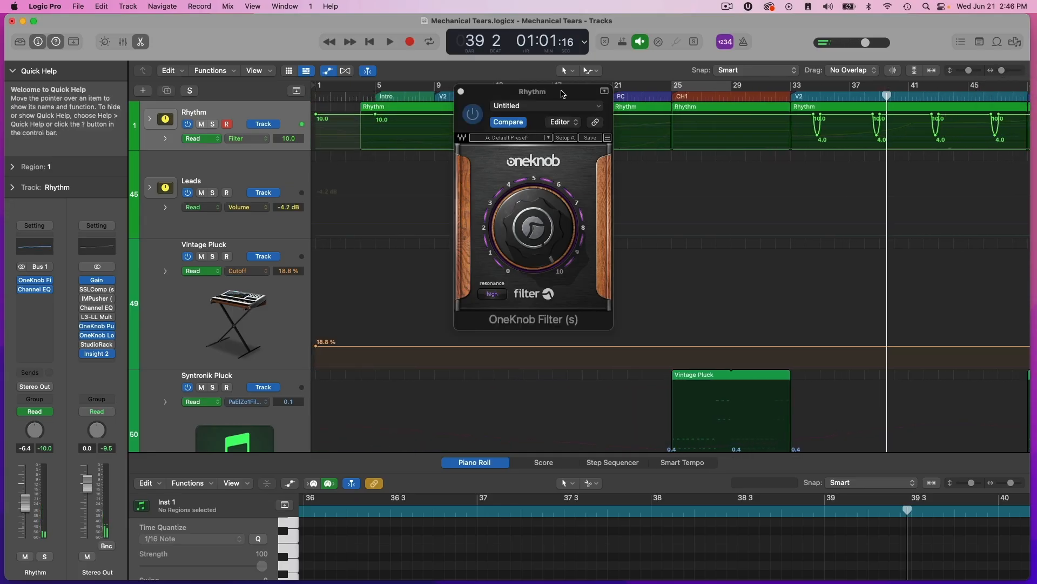
{"action": "left_click_drag", "start_coordinate": [562, 94], "coordinate": [704, 124]}
{"action": "scroll", "coordinate": [873, 162], "scroll_direction": "down", "scroll_amount": 10}
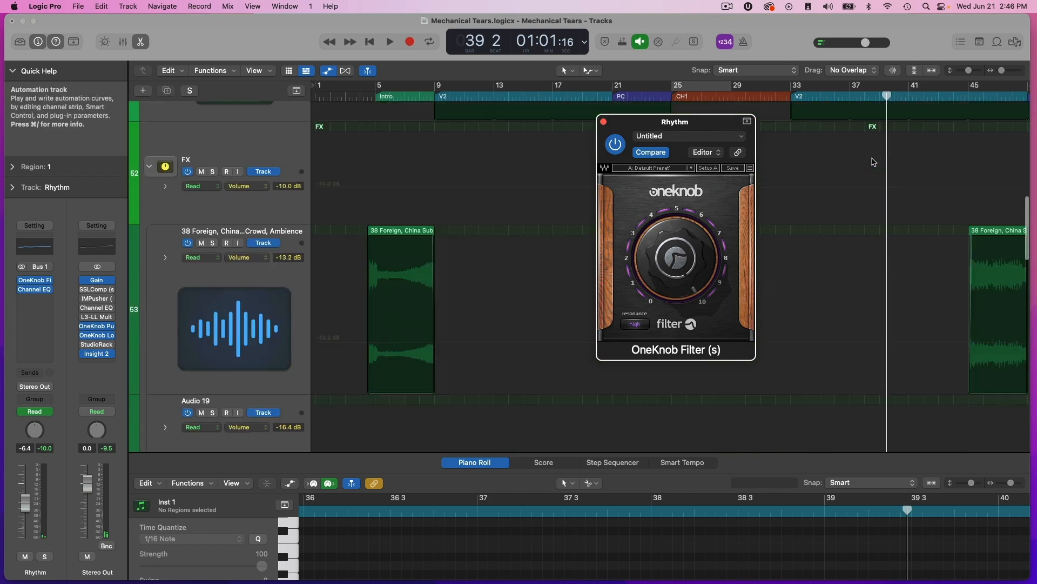
{"action": "scroll", "coordinate": [874, 162], "scroll_direction": "down", "scroll_amount": 15}
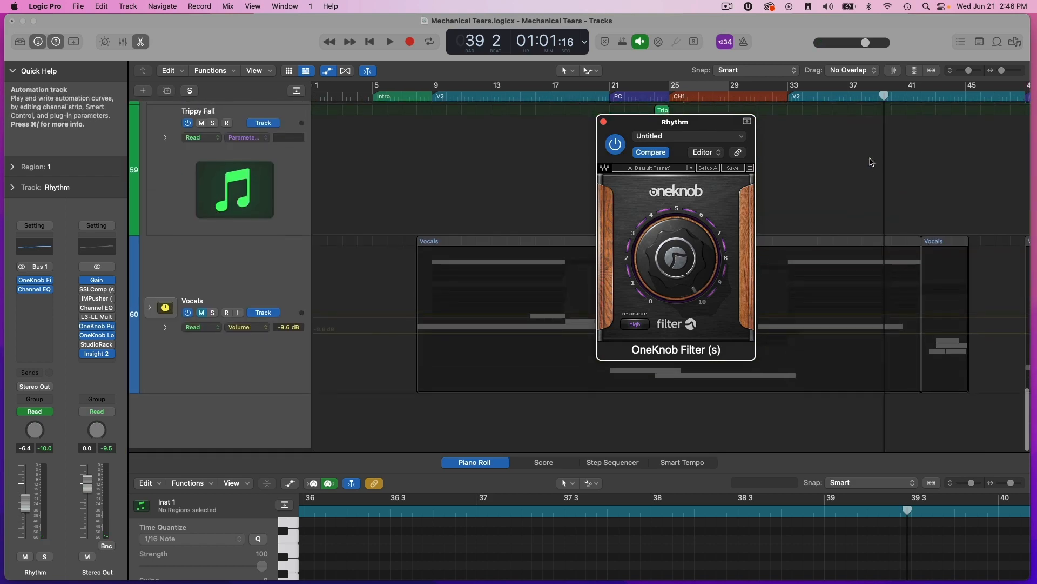
{"action": "left_click", "coordinate": [201, 318]}
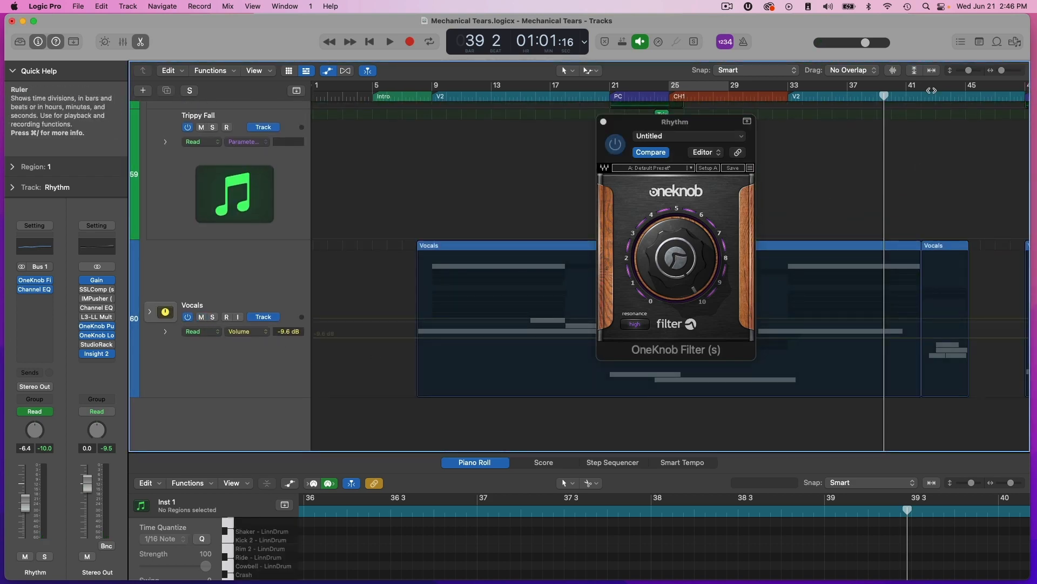
Set the playhead to bar 32 beat 4, just before Verse 2, and bring the Rhythm stack's OneKnob Filter into focus.
{"action": "left_click", "coordinate": [783, 93]}
{"action": "scroll", "coordinate": [865, 162], "scroll_direction": "up", "scroll_amount": 15}
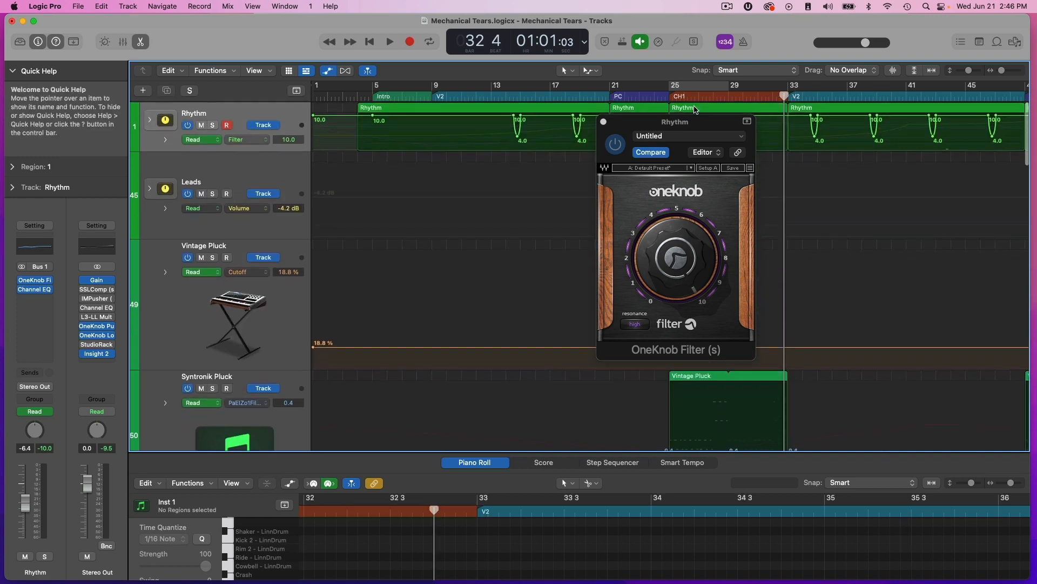
{"action": "left_click", "coordinate": [705, 120]}
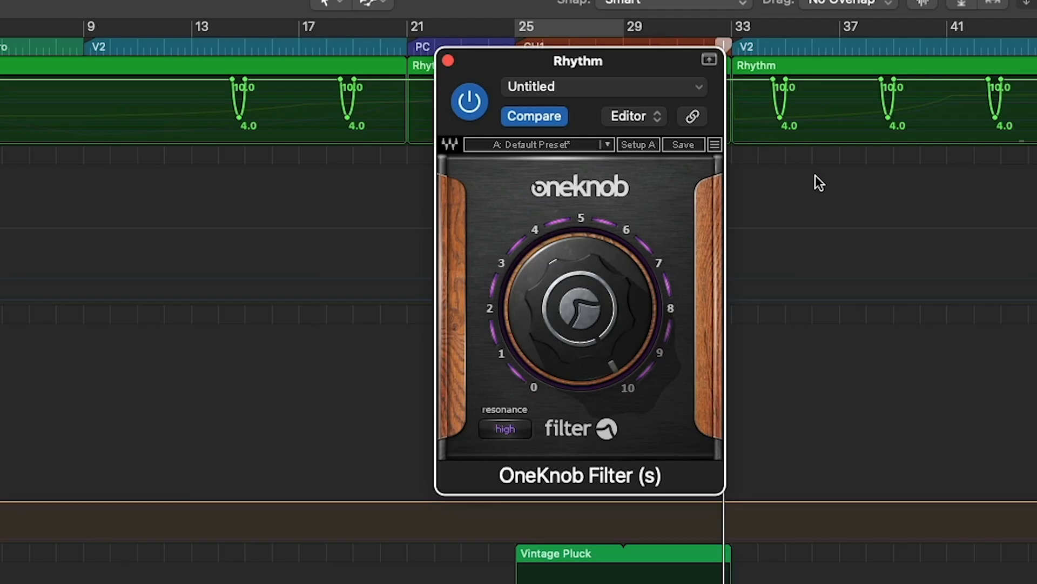